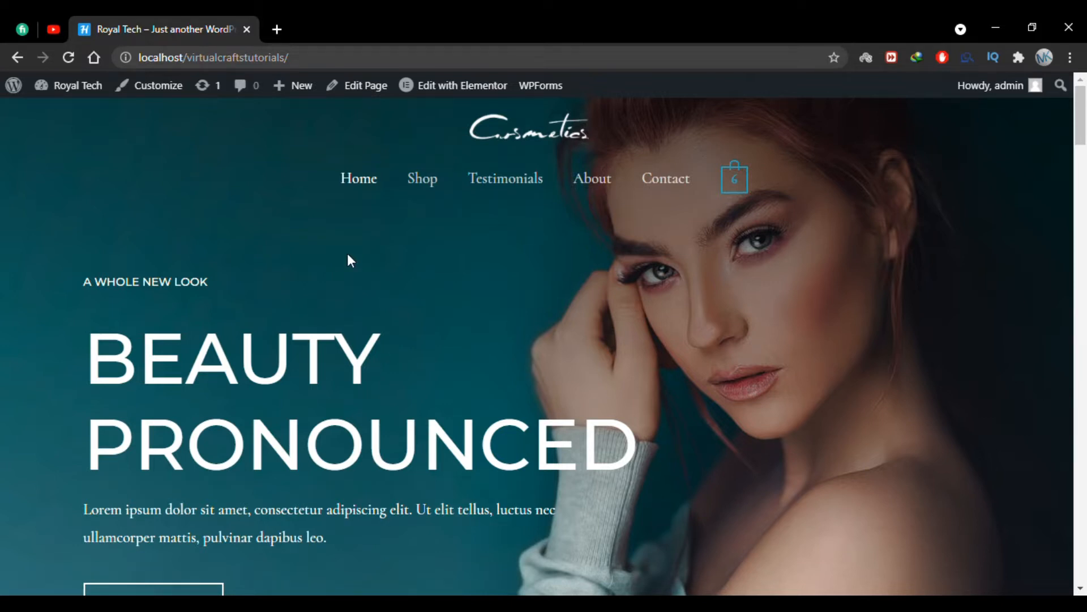
Open the USB Flash Drive For Mac product page from the shop.
click(424, 187)
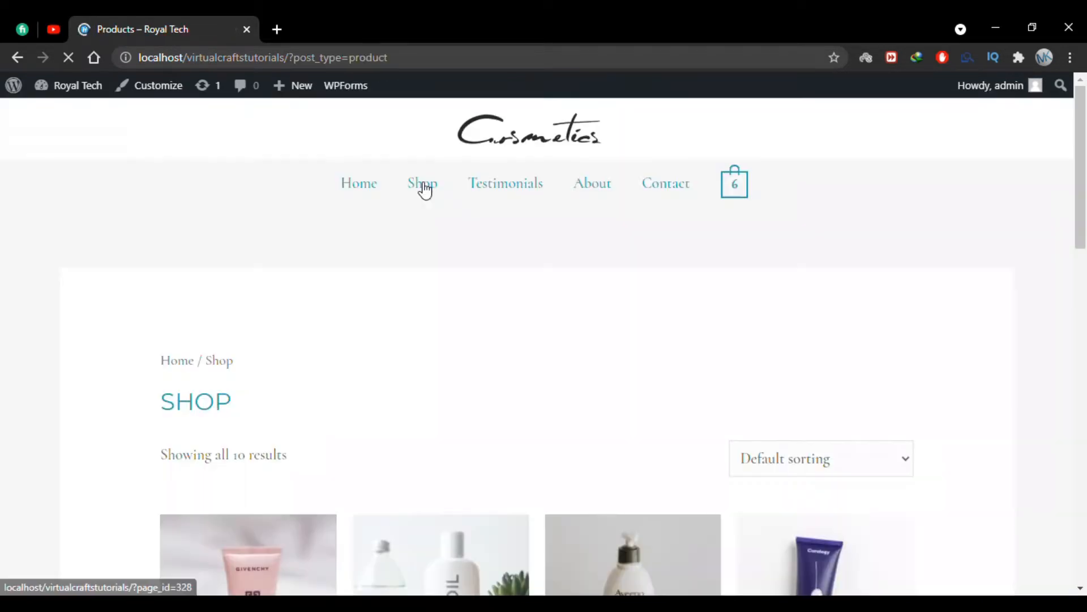
scroll(490, 288, down, 12)
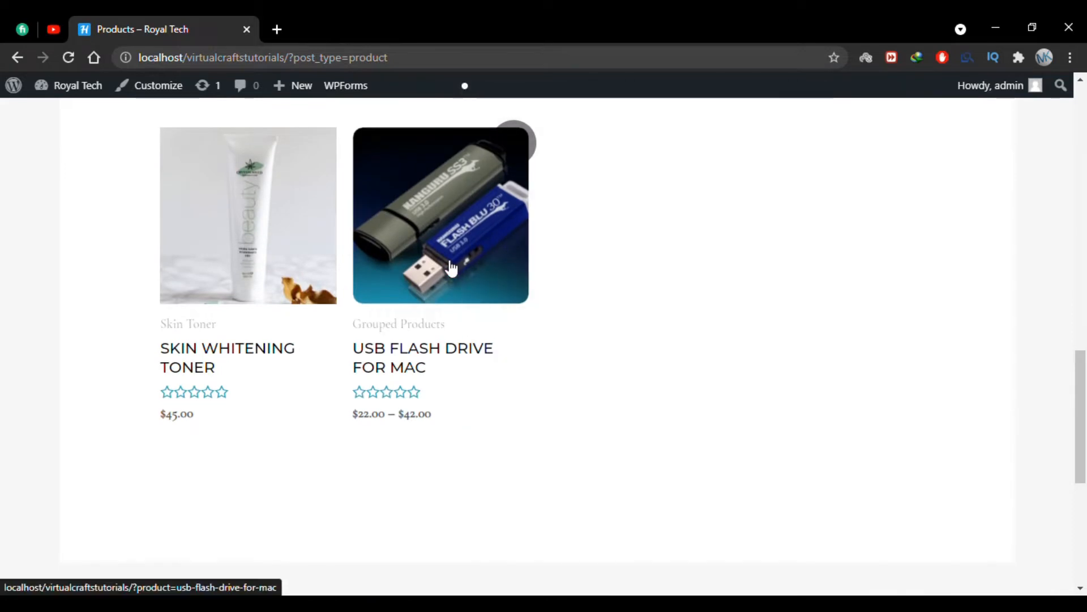
click(451, 268)
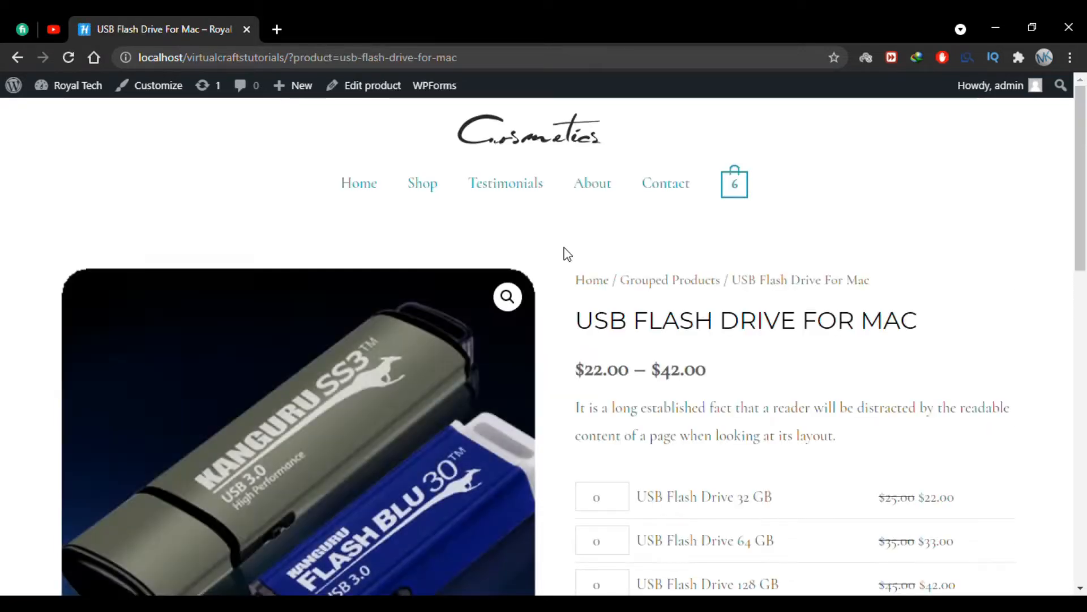
scroll(566, 252, down, 2)
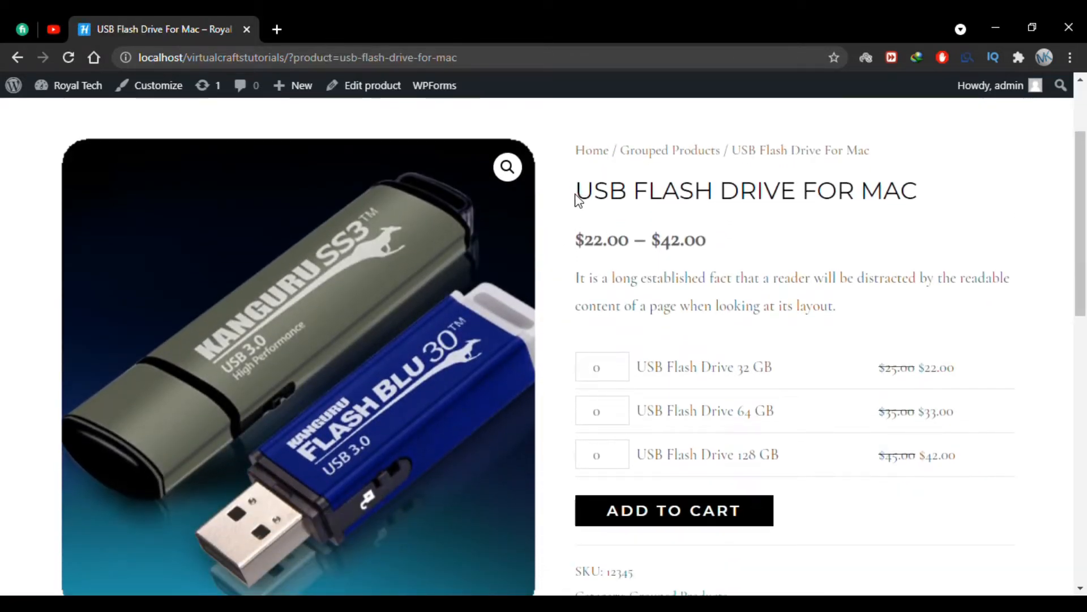
Examine the USB flash drive's product title, price range and the individual capacities offered in the group.
drag(577, 199, 924, 186)
click(758, 239)
mouse_move(705, 243)
mouse_down()
mouse_move(576, 241)
mouse_move(715, 247)
mouse_up()
click(579, 243)
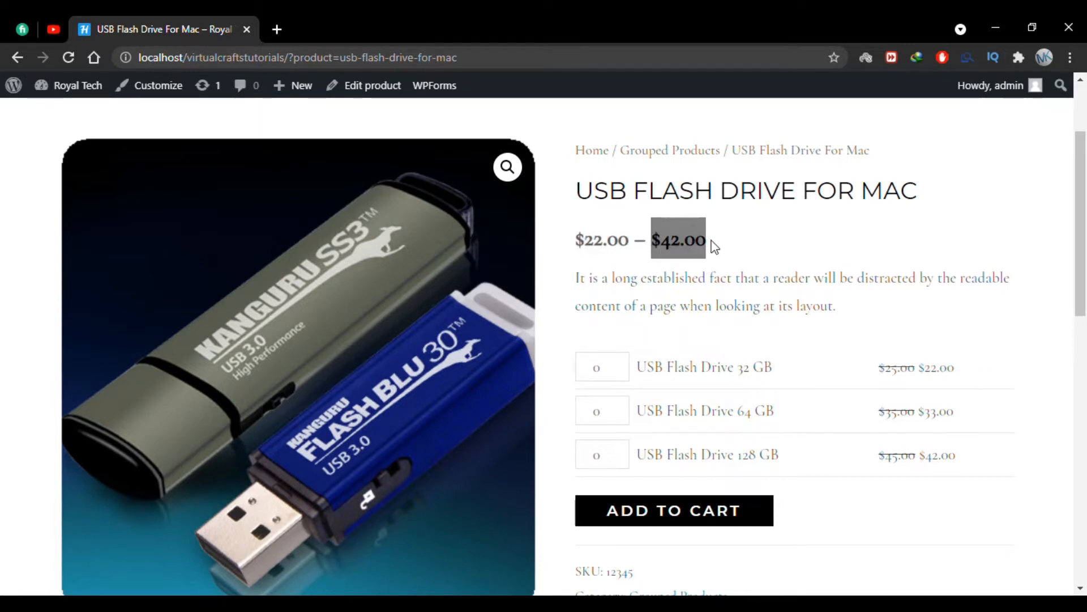
drag(576, 191, 946, 182)
click(946, 184)
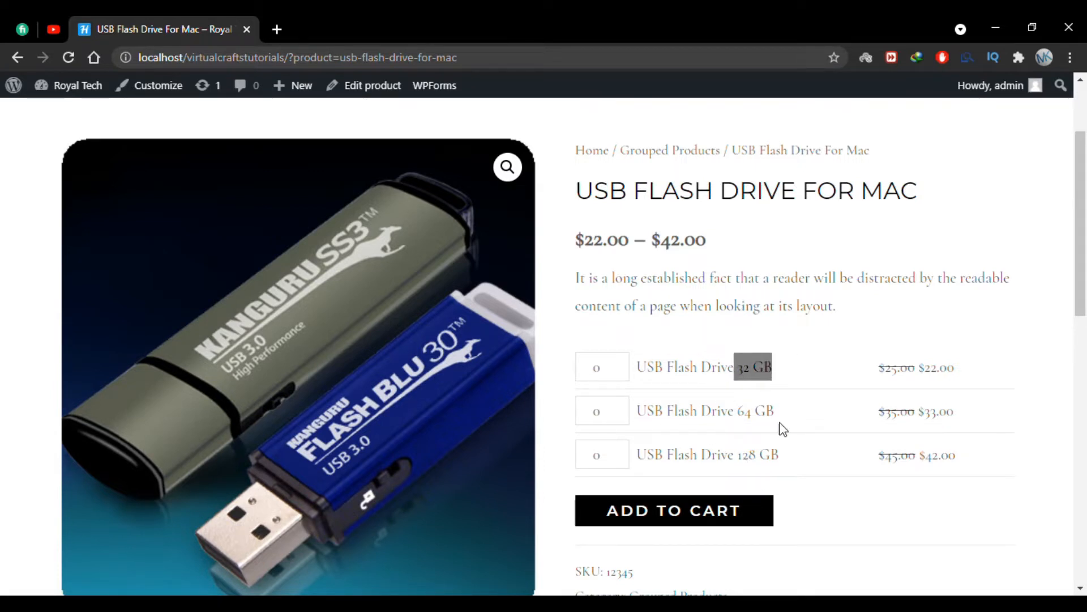
click(761, 457)
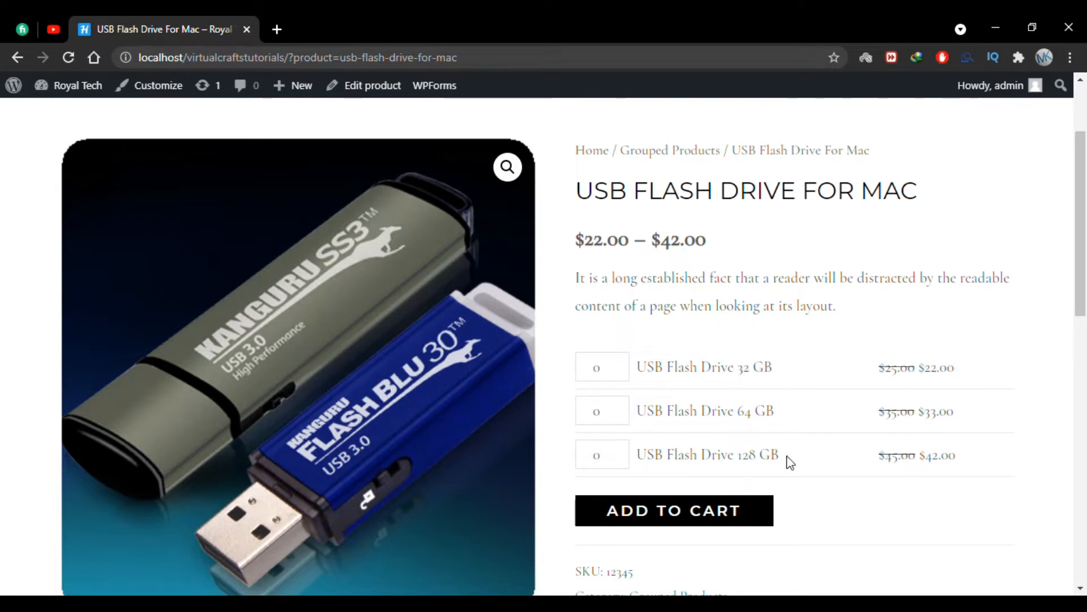
Set the quantity of the 32 GB flash drive to 2 and the 128 GB flash drive to 5.
click(596, 371)
text(2)
click(602, 457)
key(BackSpace)
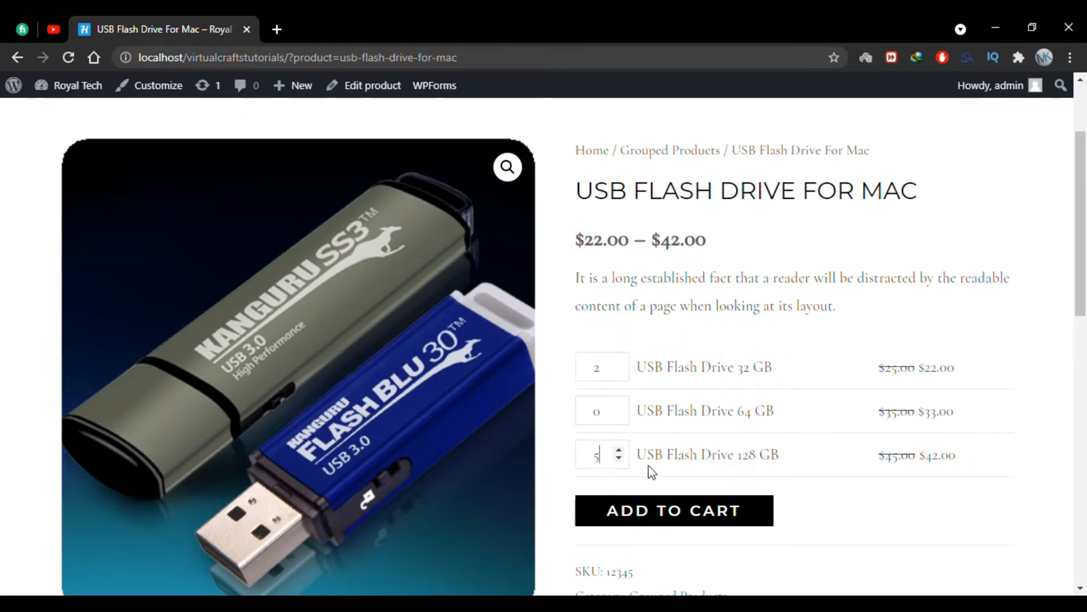
text(5)
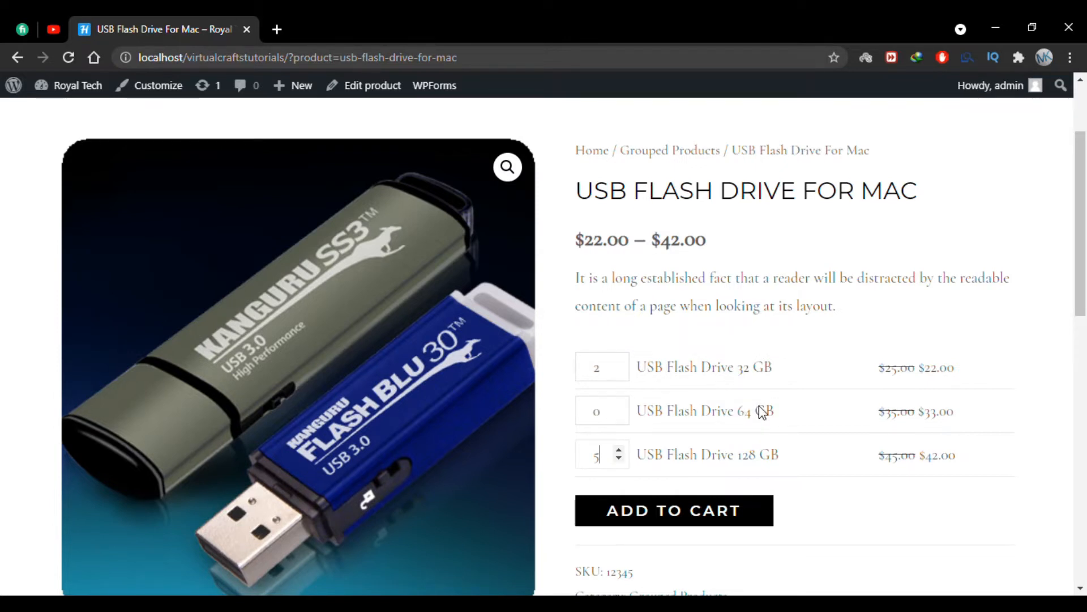
click(696, 516)
scroll(742, 239, down, 1)
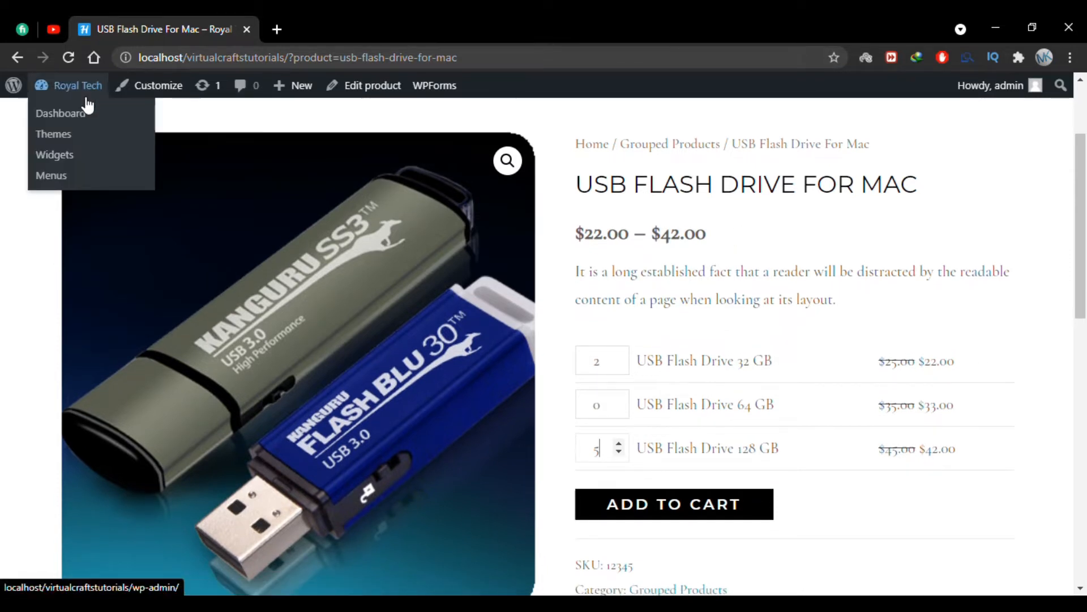
Start a new product from the site's admin dashboard and name it "USB Flash Drive For Mac".
click(86, 116)
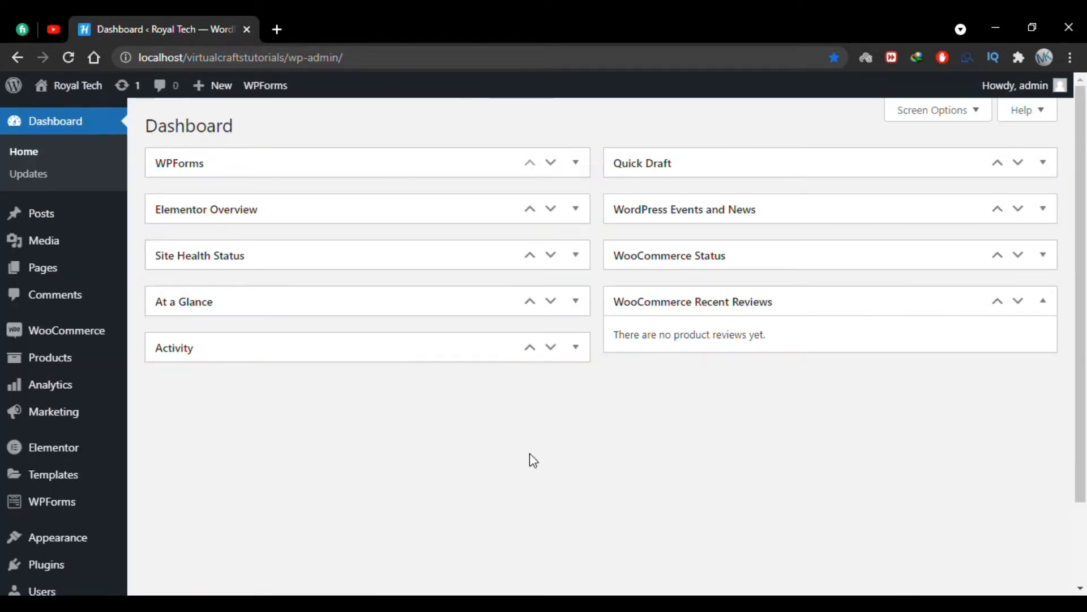
mouse_move(99, 359)
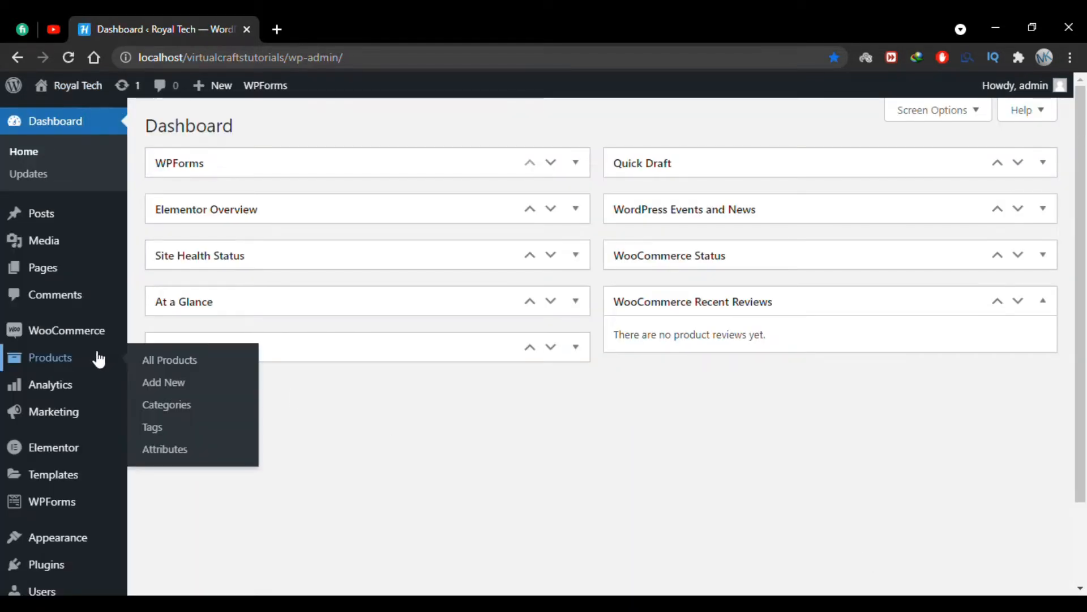
click(192, 395)
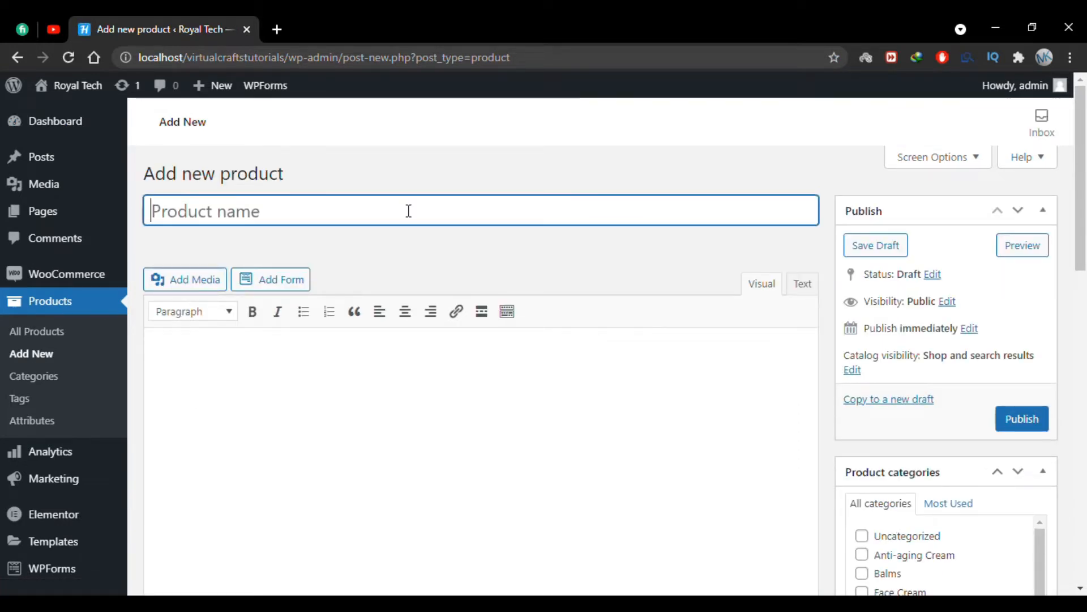
text(USB Flash Drive For Mac)
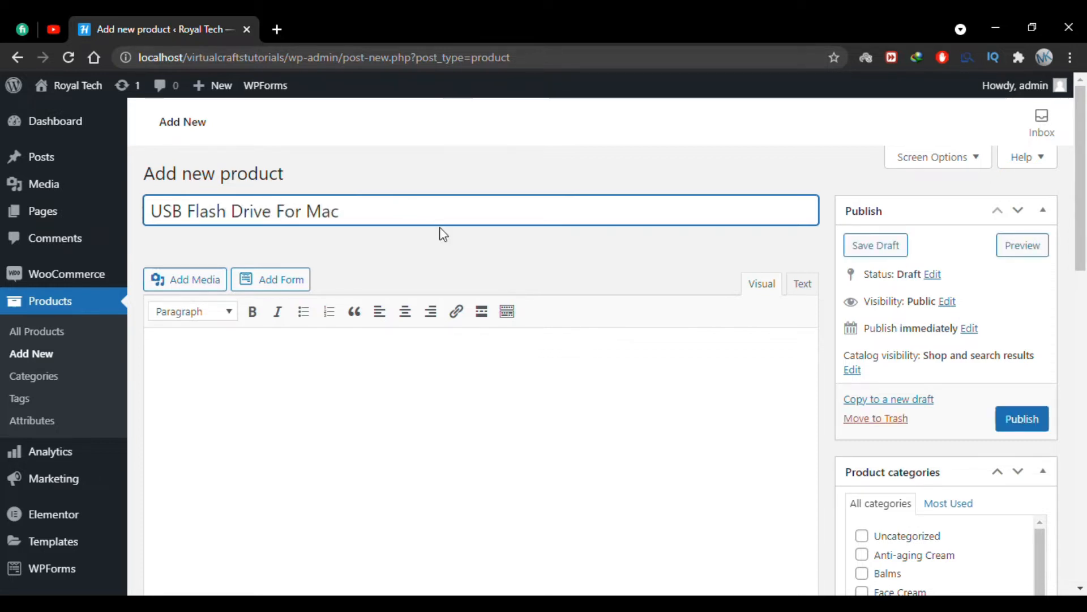
click(457, 245)
Copy the opening text under "Why do we use it?" on lipsum.com and paste it as the product's main description.
scroll(456, 244, down, 1)
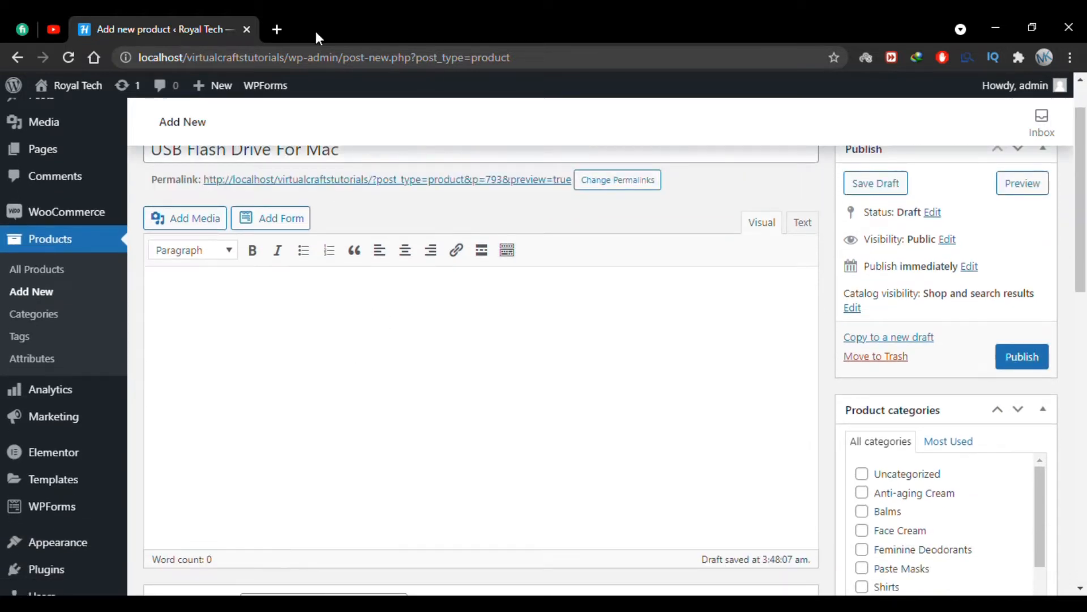
click(279, 27)
text(lorem)
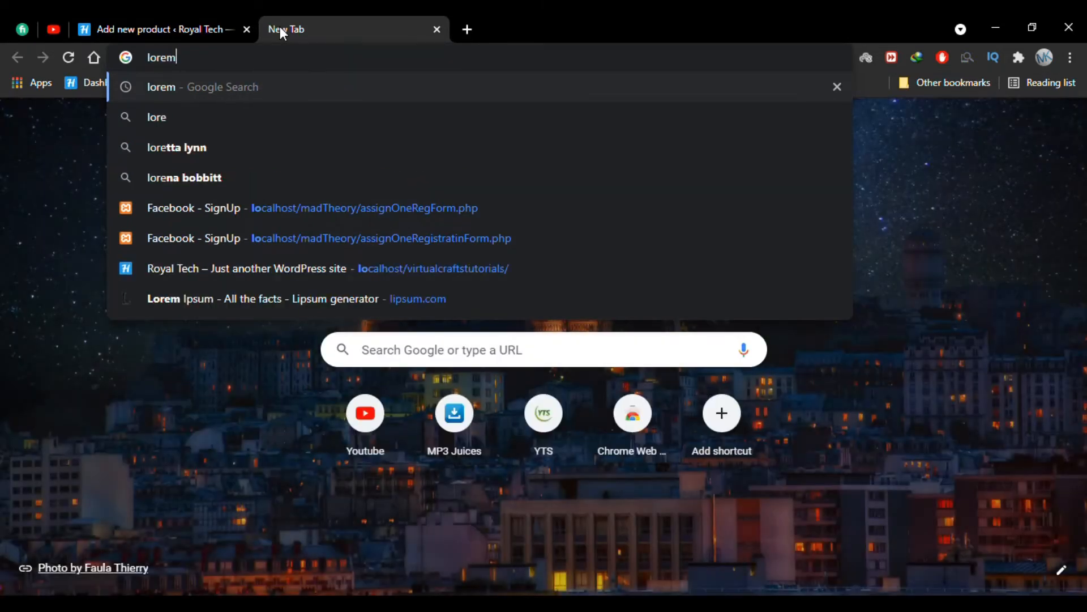
key(Return)
click(409, 245)
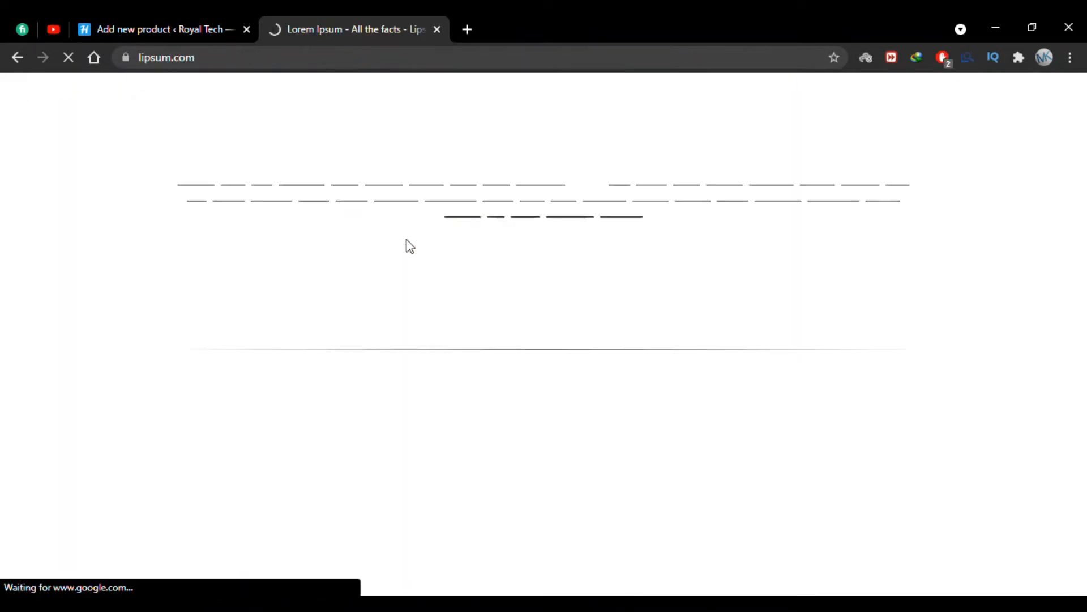
drag(548, 396, 818, 444)
key(ctrl+c)
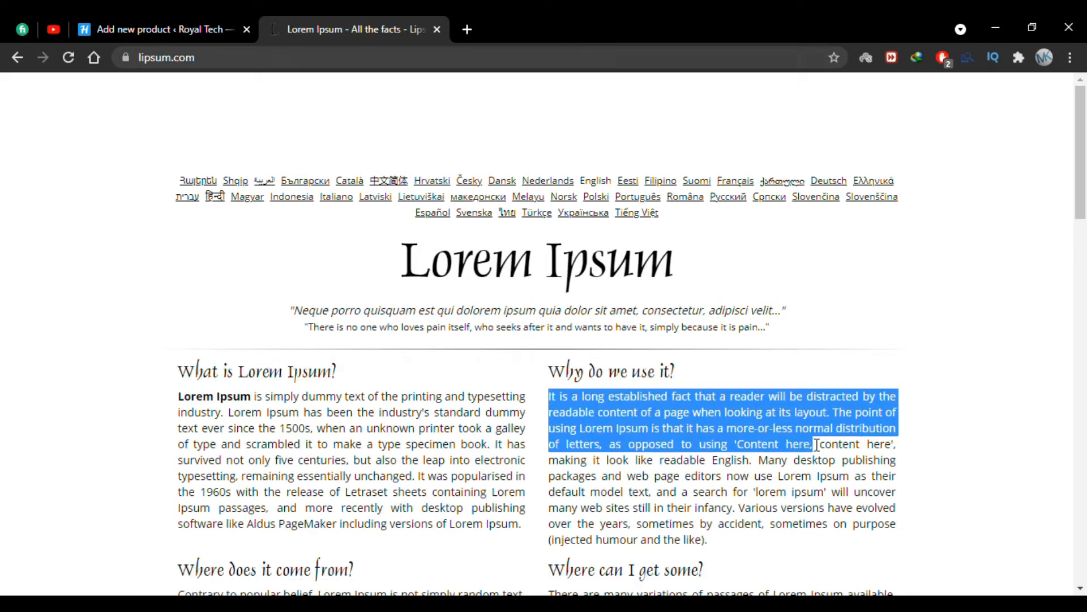
click(254, 22)
key(ctrl+v)
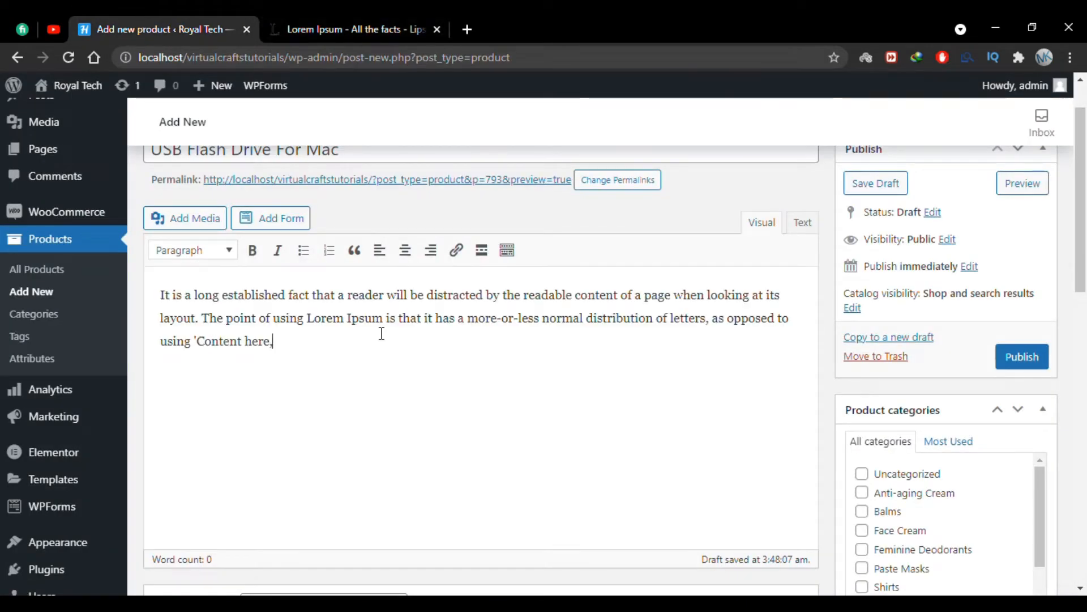
Set the product data type to Grouped product.
scroll(381, 330, down, 1)
scroll(342, 317, down, 5)
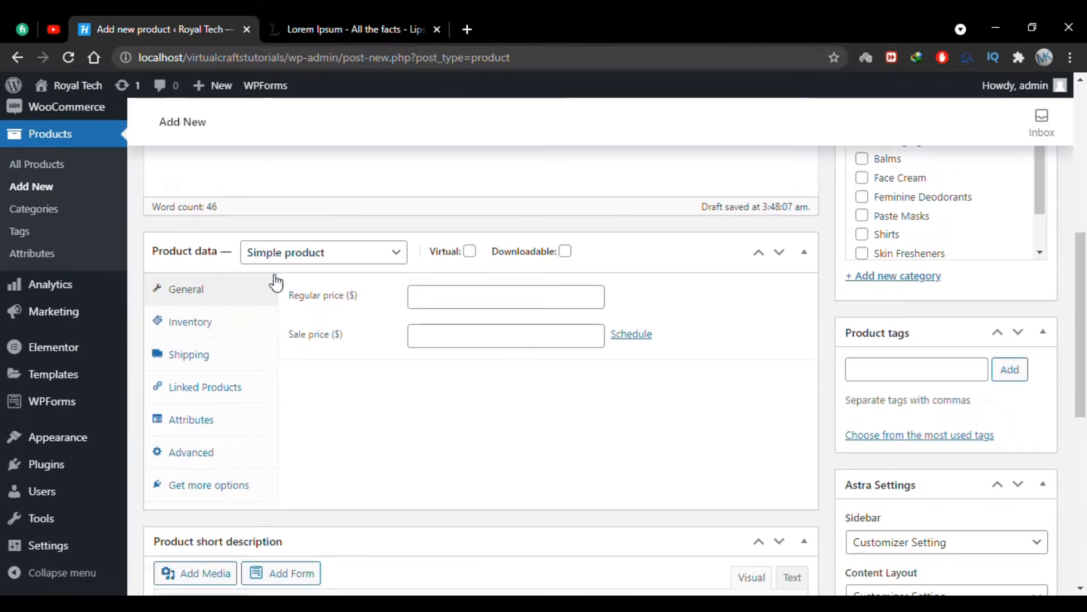
click(351, 260)
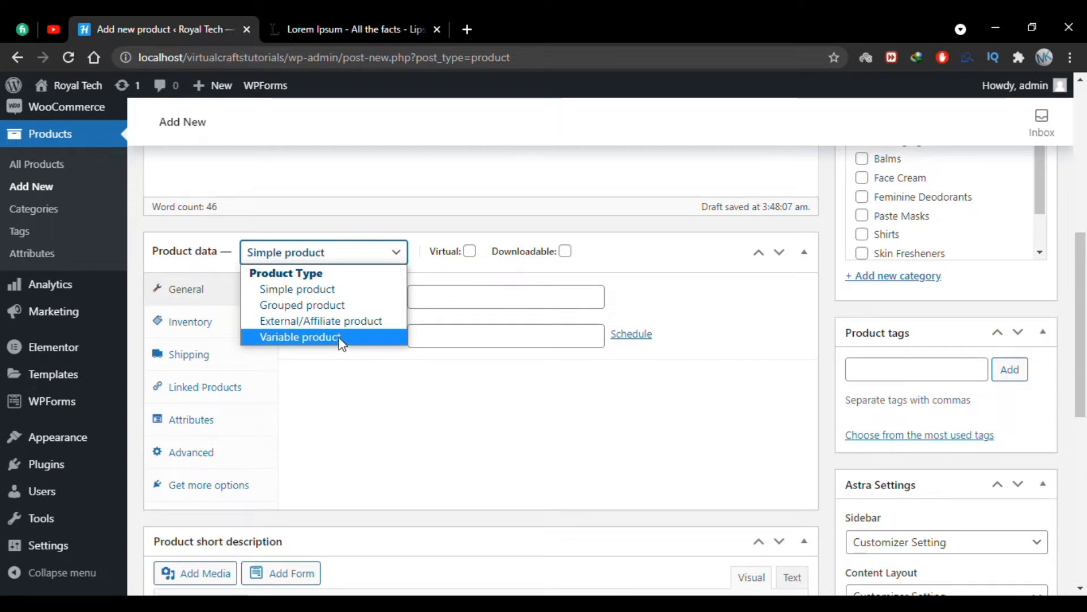
click(339, 306)
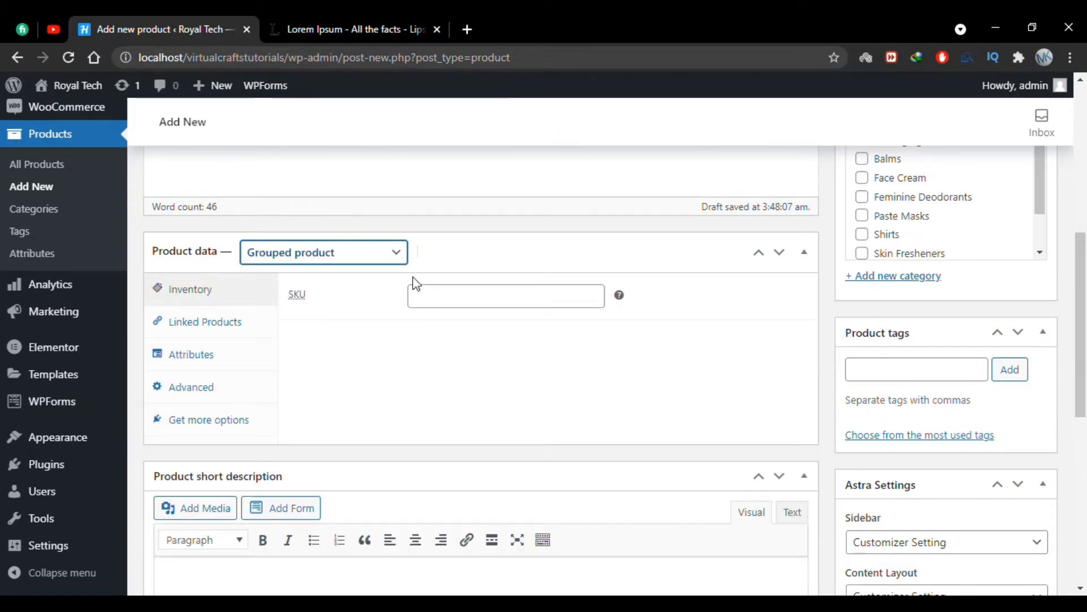
Switch the product data type to Simple product and back to Grouped product to compare their settings.
click(302, 259)
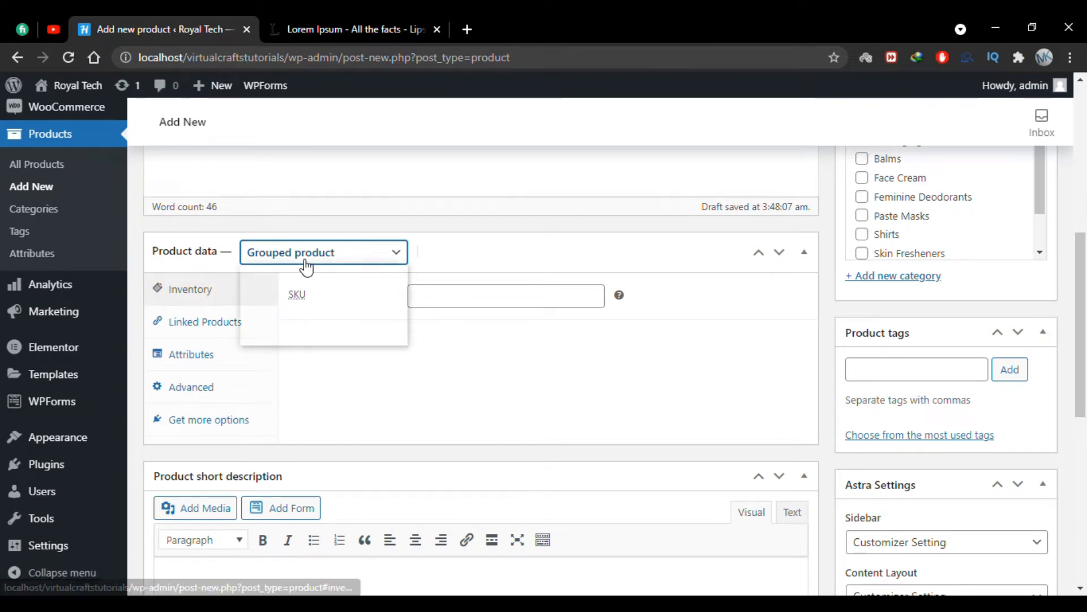
click(303, 286)
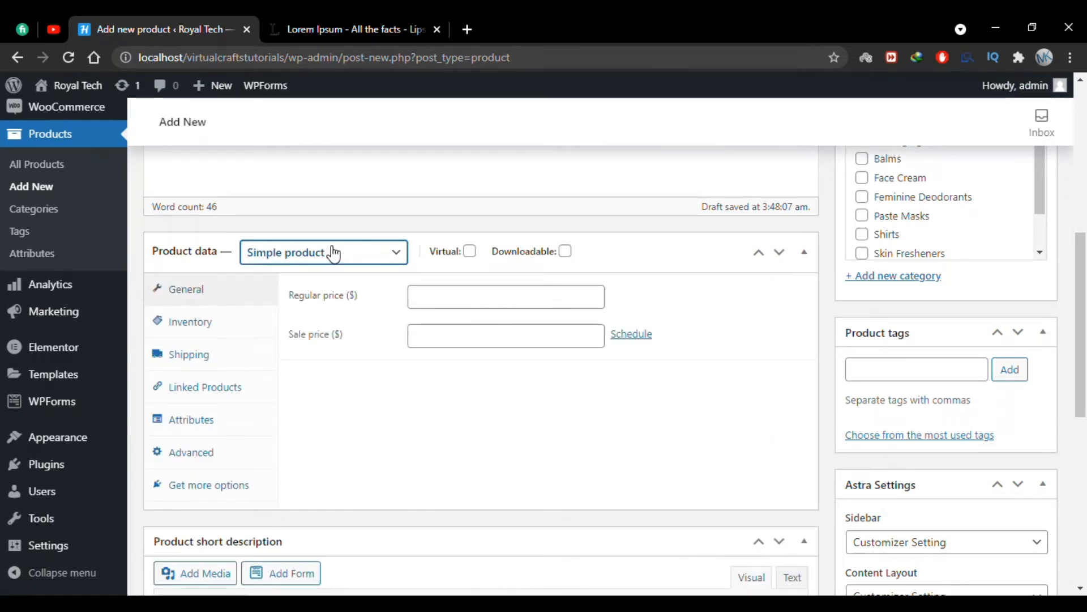
click(333, 251)
click(319, 306)
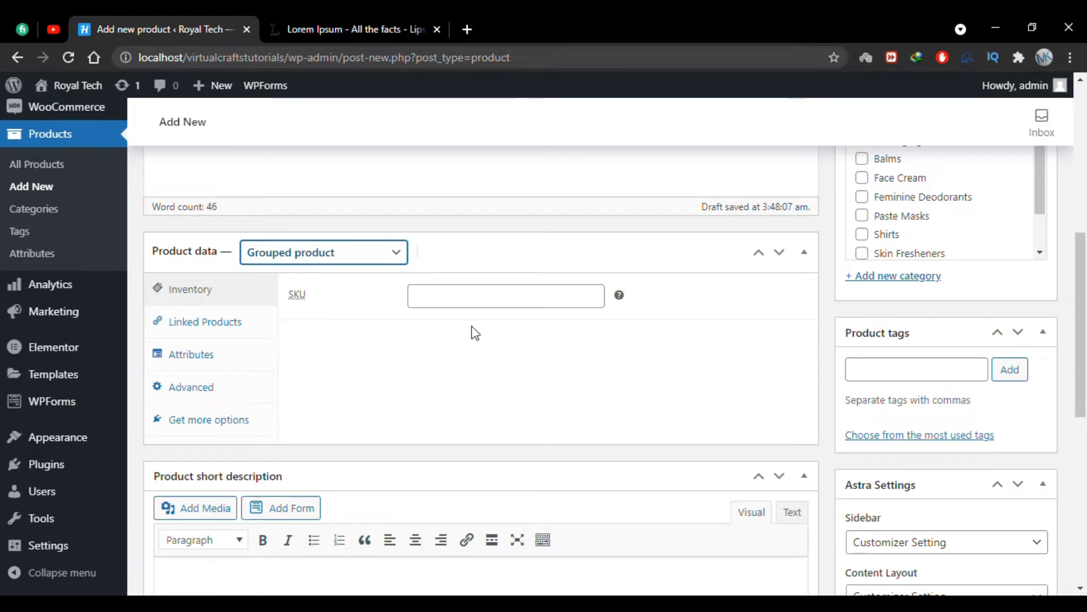
Set the product's SKU to 12345 and look through its linked products, attributes and advanced settings.
click(427, 293)
text(12345)
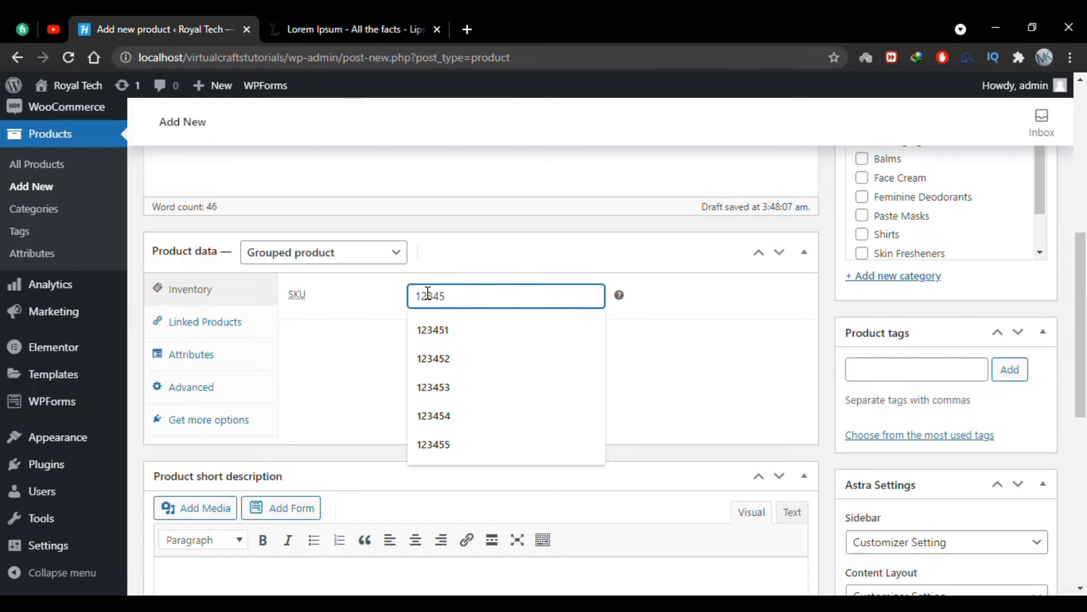
click(303, 323)
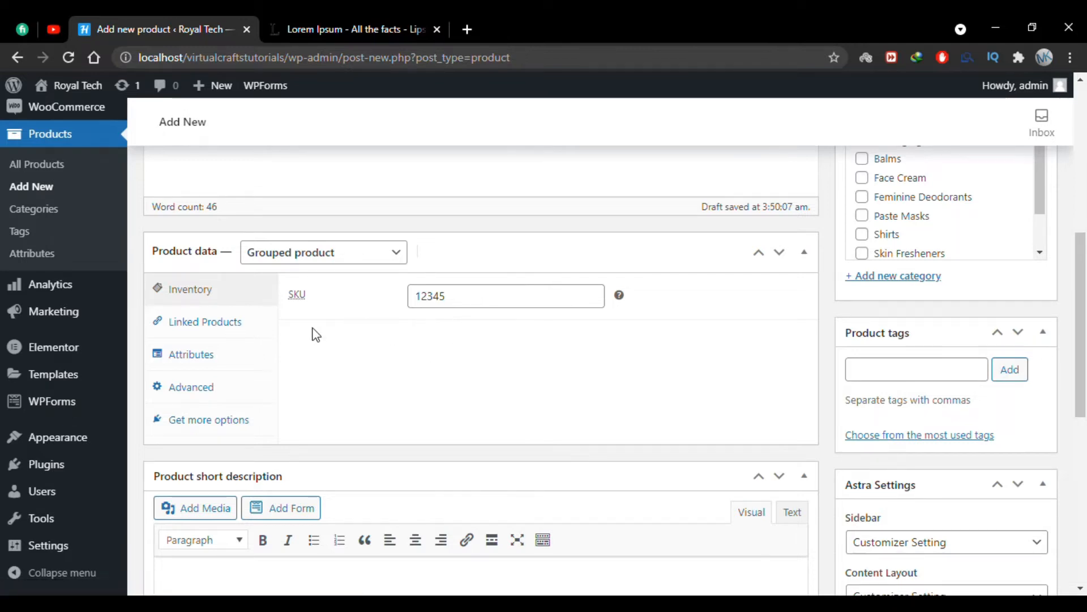
click(226, 354)
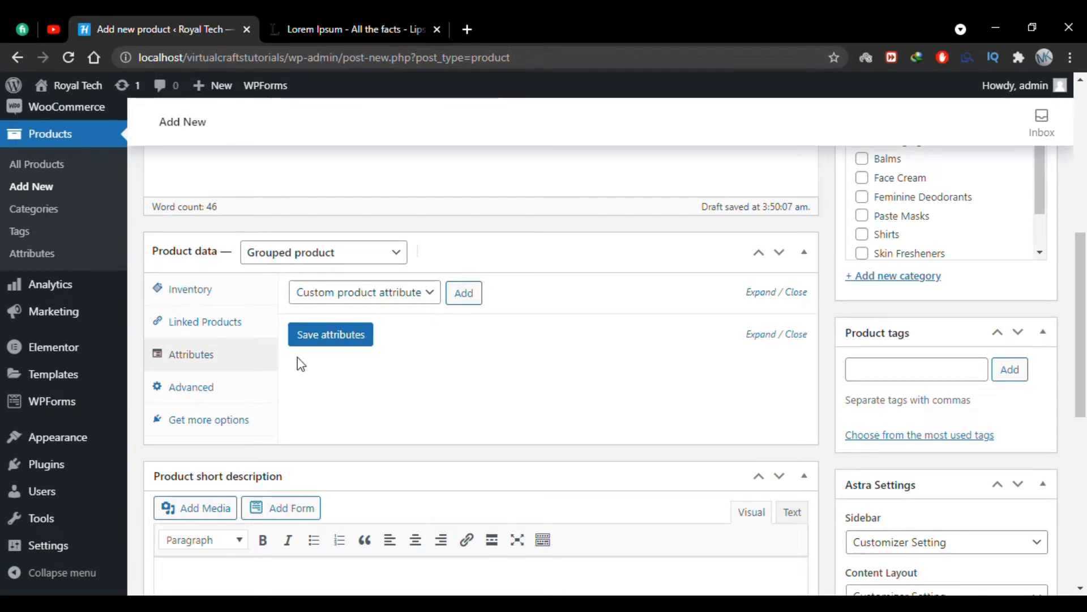
click(226, 385)
click(243, 300)
Paste the copied text as the product short description and delete everything after its first sentence.
scroll(364, 328, down, 5)
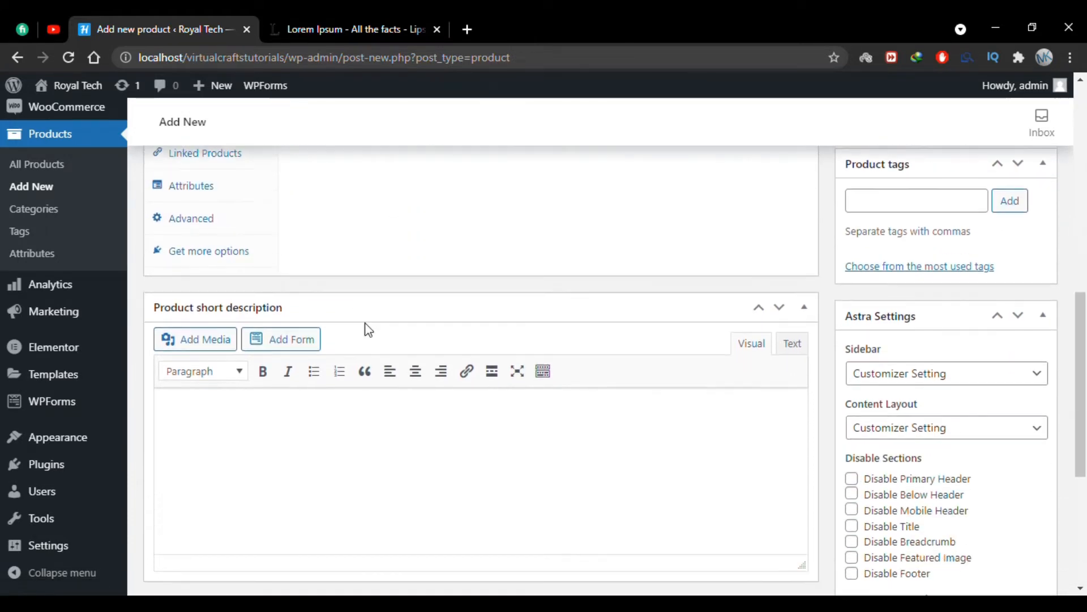
click(196, 291)
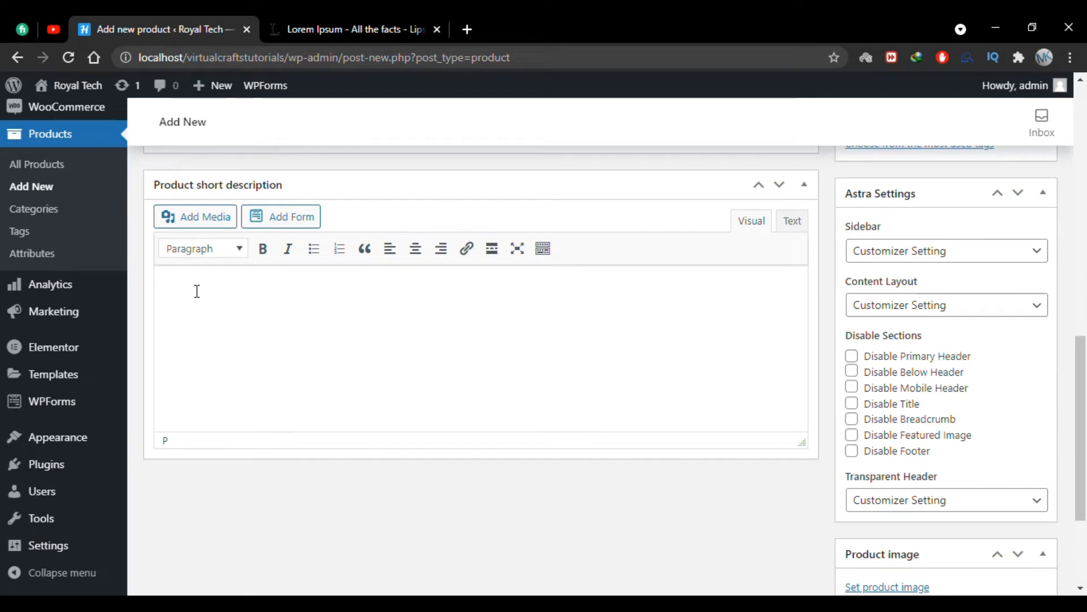
key(ctrl+v)
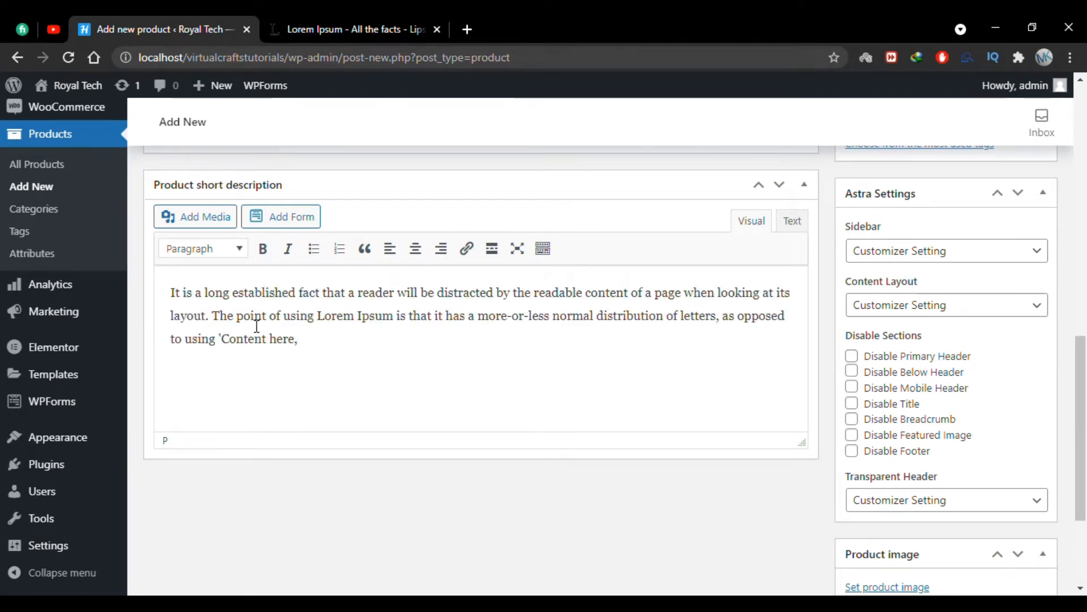
drag(316, 338, 212, 315)
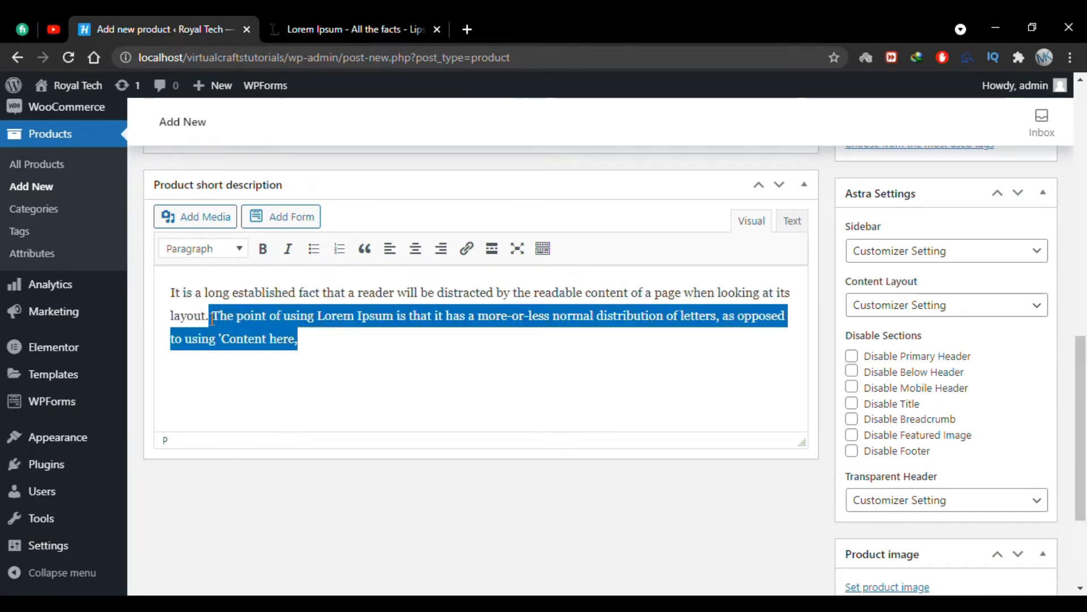
key(BackSpace)
Add a new product category named Grouped Products and assign it to the product.
scroll(828, 303, up, 8)
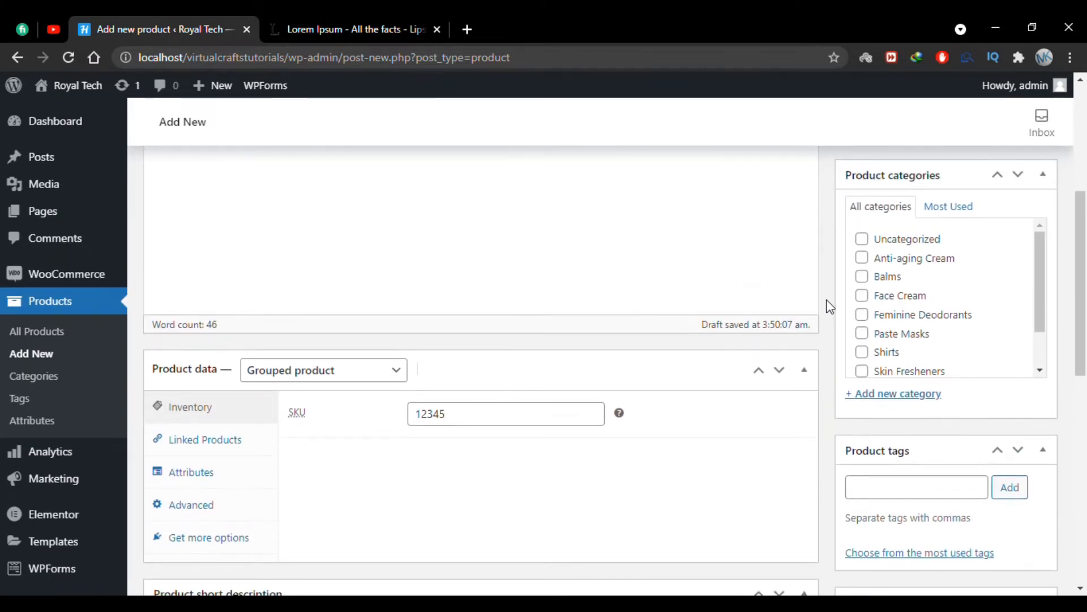
click(890, 399)
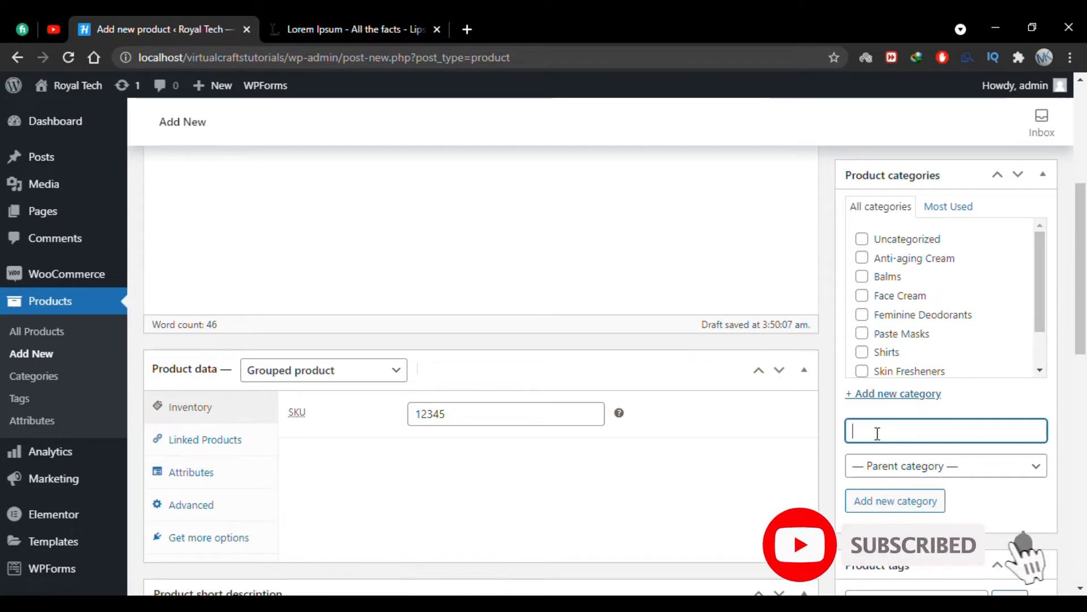
text(Grouped )
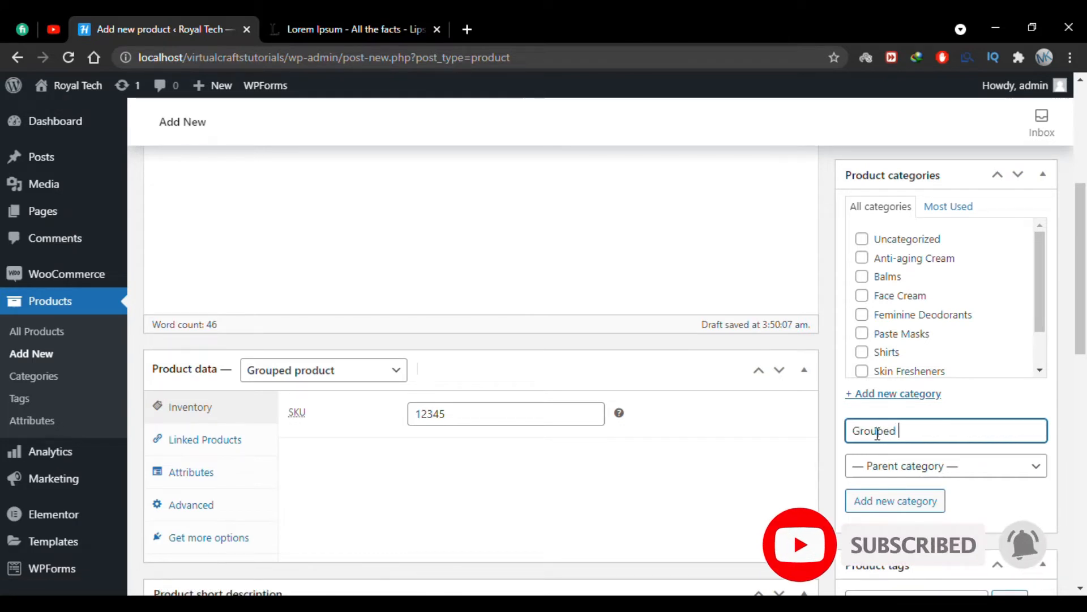
text(Products)
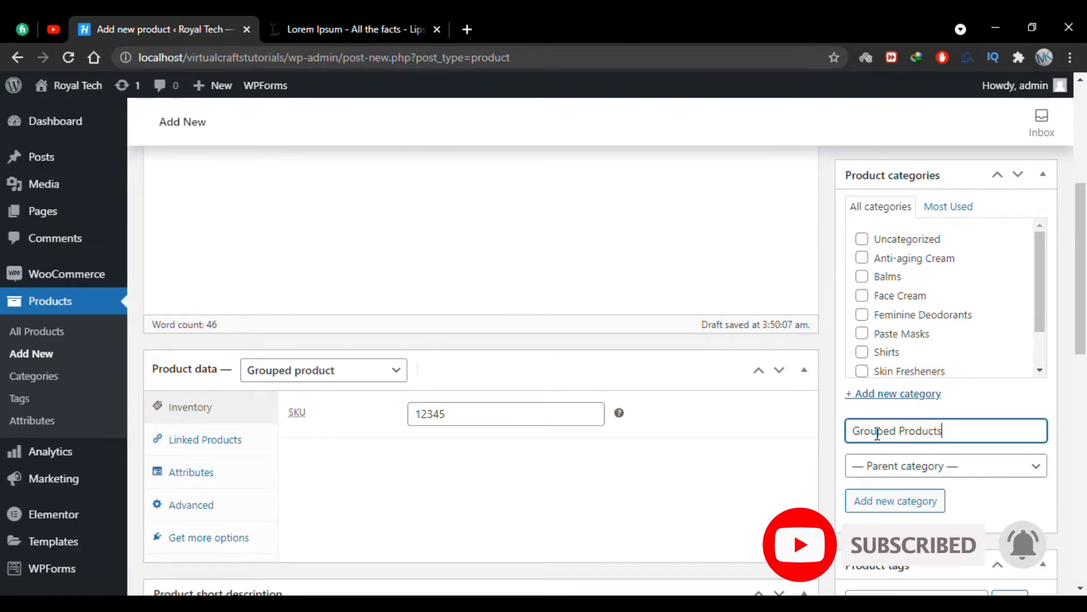
click(930, 504)
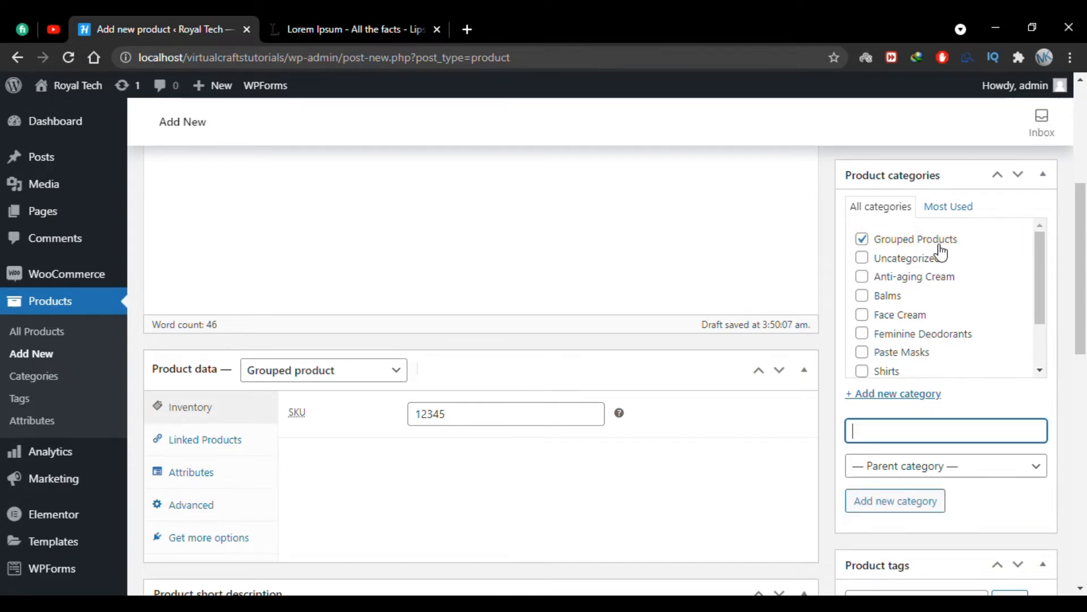
click(827, 357)
Set the media library picture showing the grey and blue Kanguru USB drives together as the product image.
scroll(828, 355, up, 1)
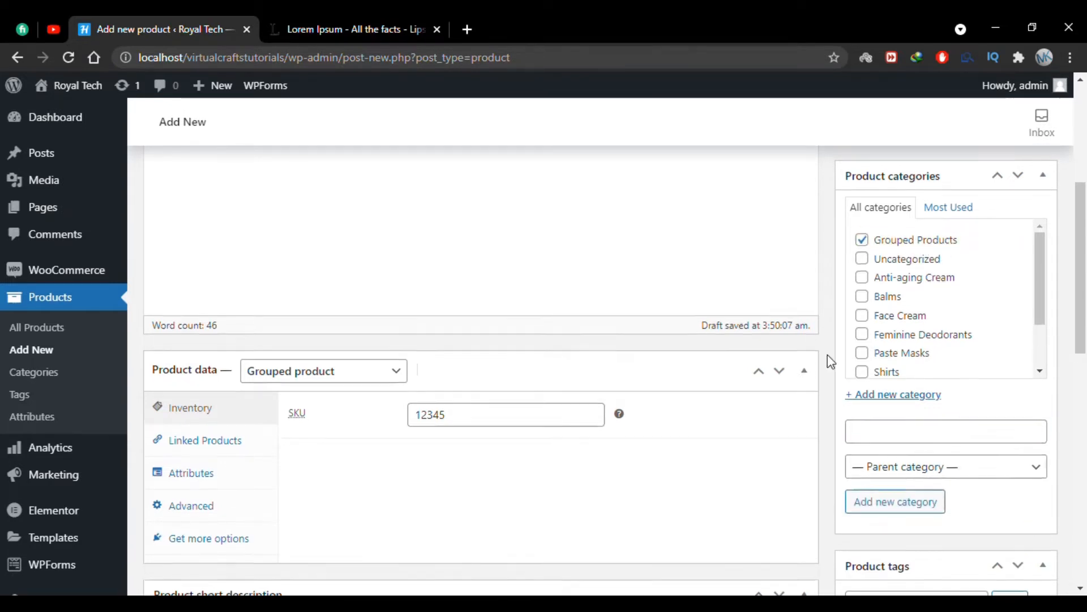
scroll(828, 355, down, 10)
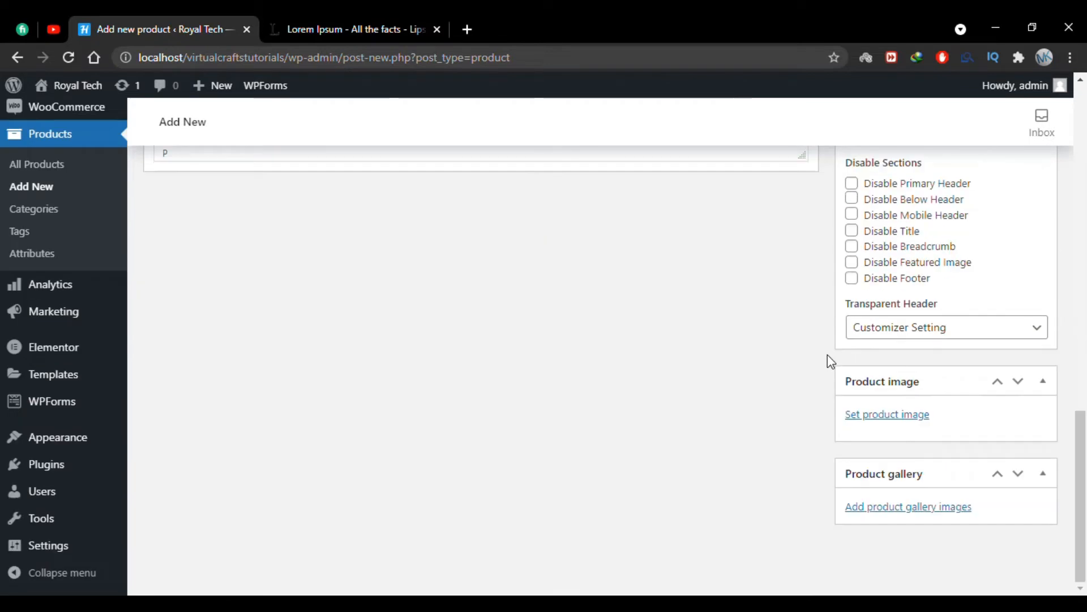
click(886, 416)
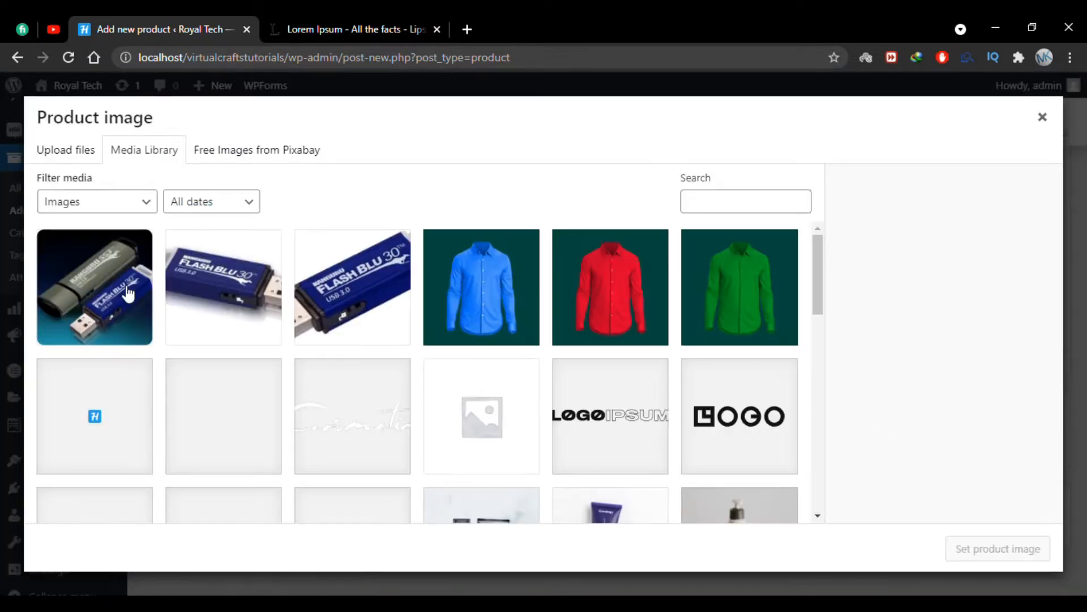
click(128, 293)
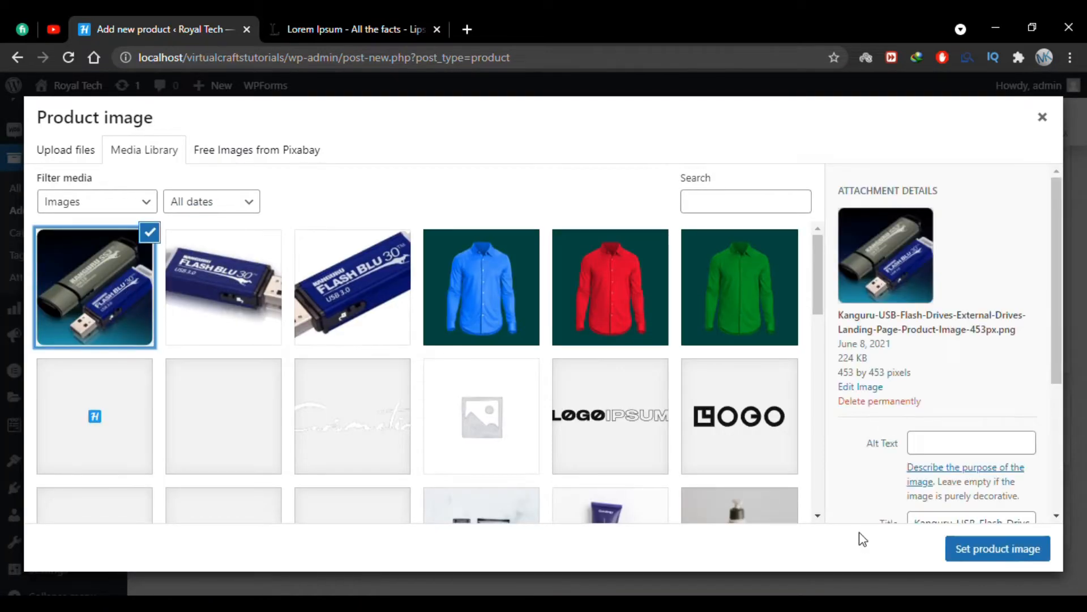
click(984, 551)
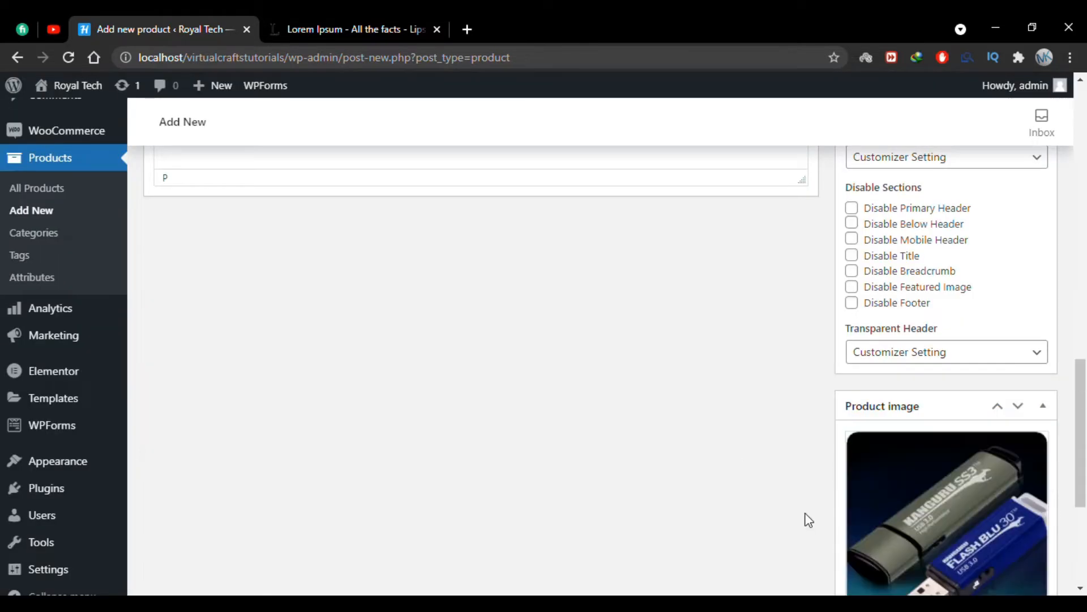
Add the three USB flash drive pictures from the media library to the product gallery.
scroll(807, 518, down, 4)
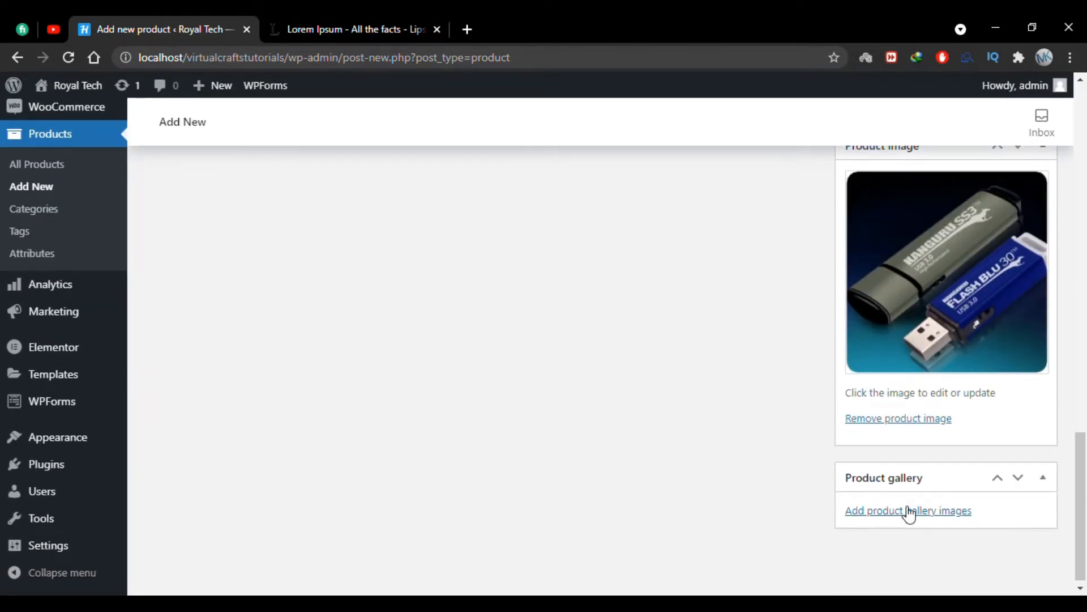
click(907, 511)
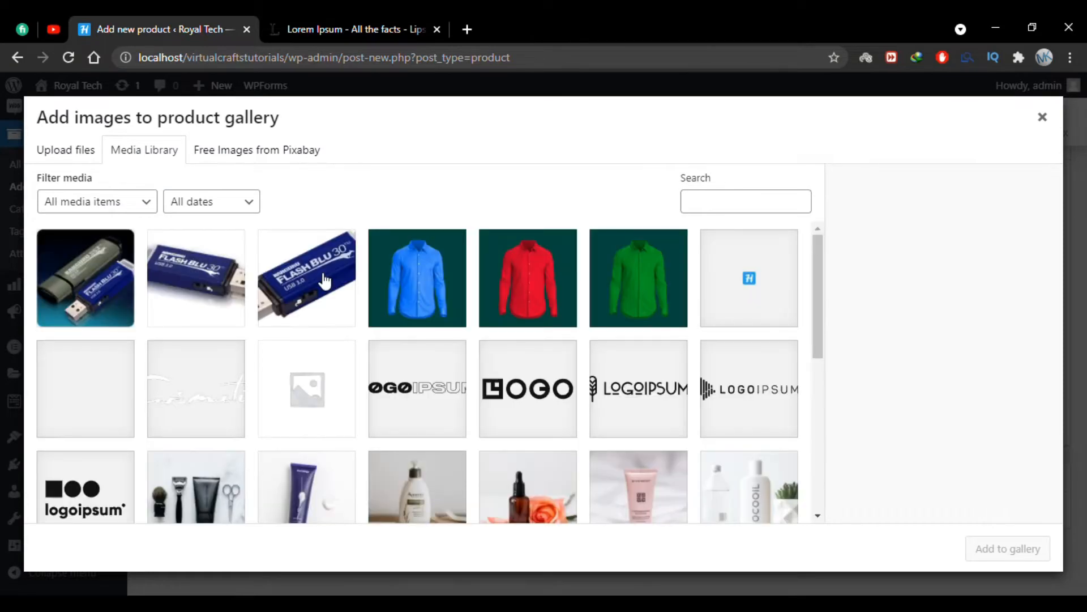
click(318, 297)
click(991, 551)
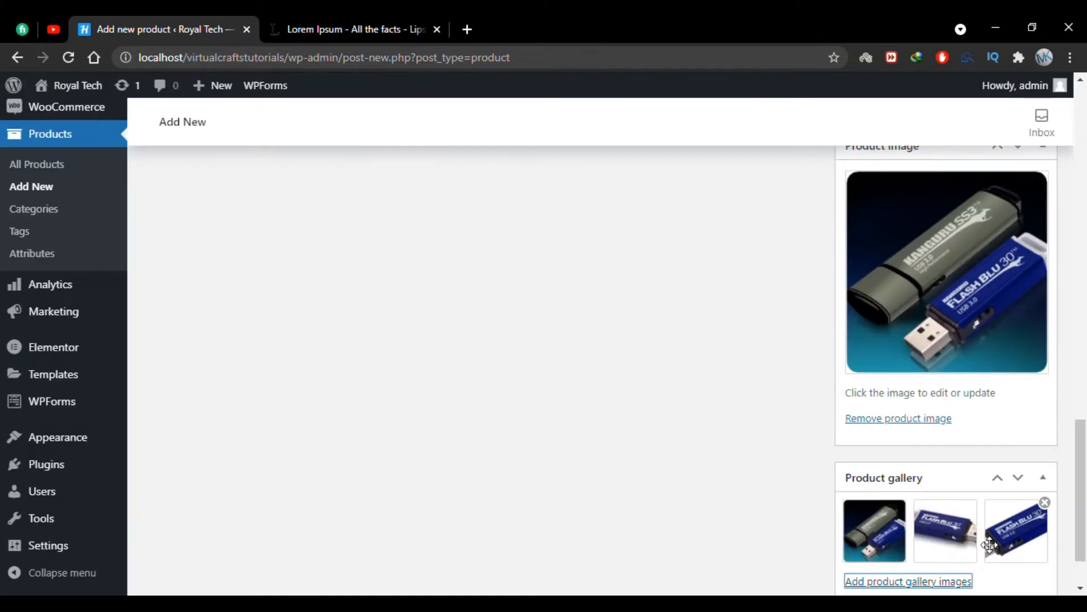
click(800, 473)
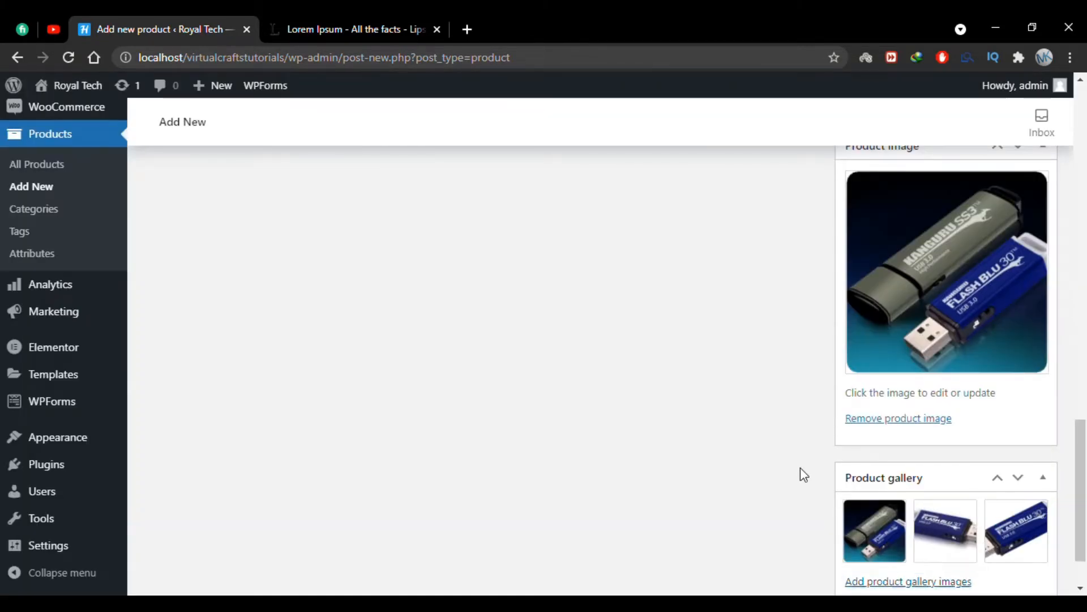
scroll(802, 473, down, 1)
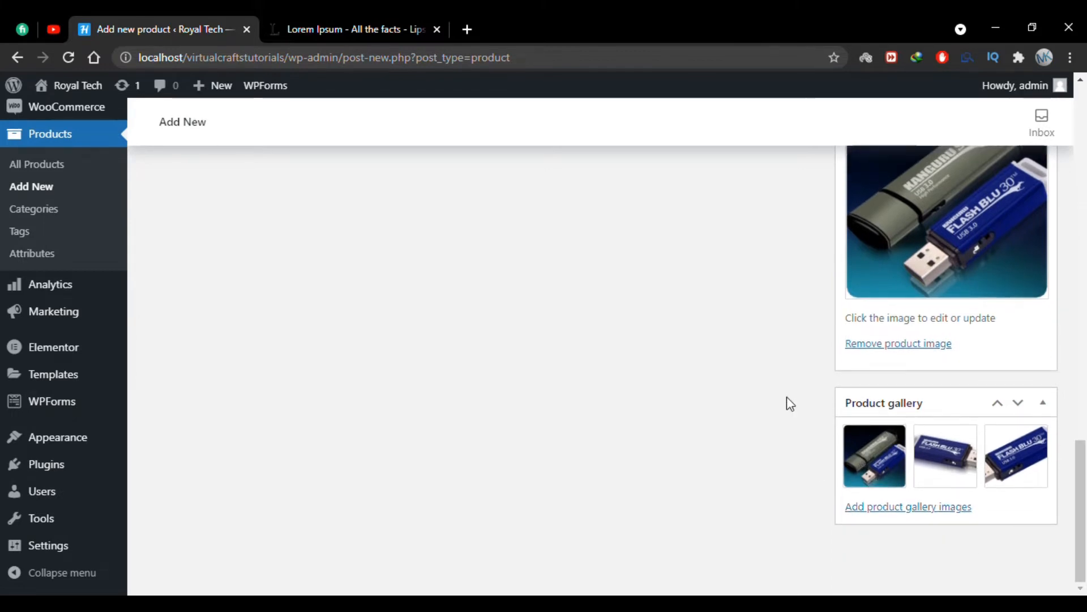
Publish the USB Flash Drive For Mac product.
scroll(822, 441, up, 10)
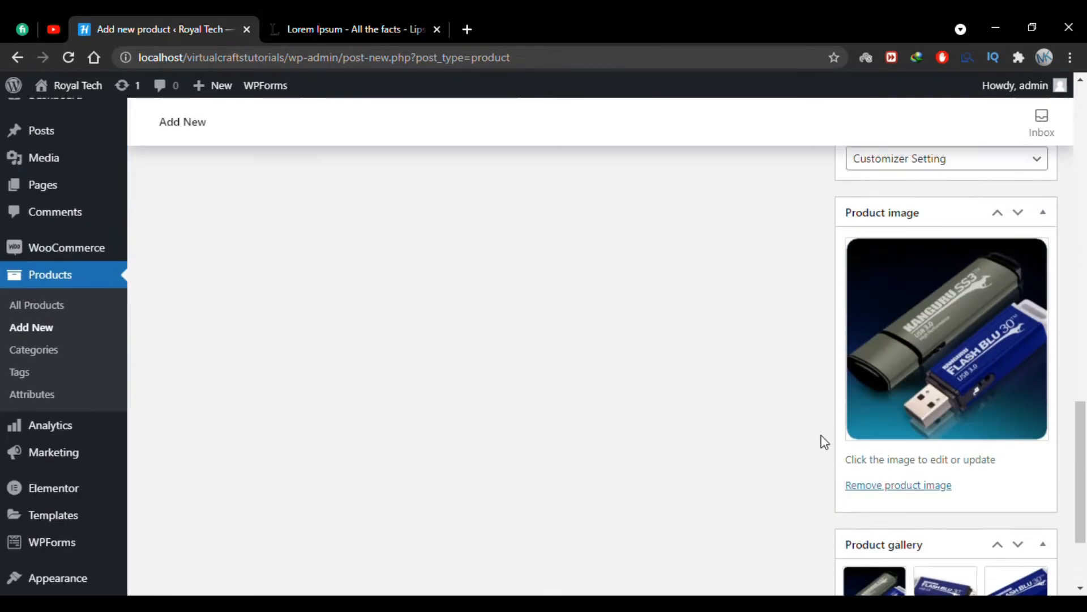
scroll(824, 442, up, 4)
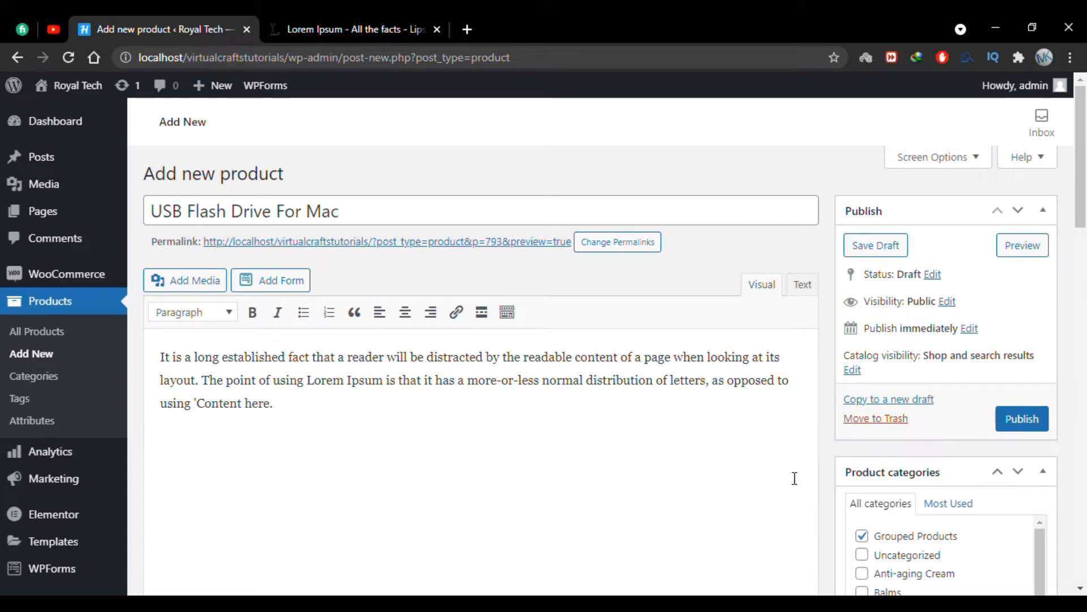
click(1022, 419)
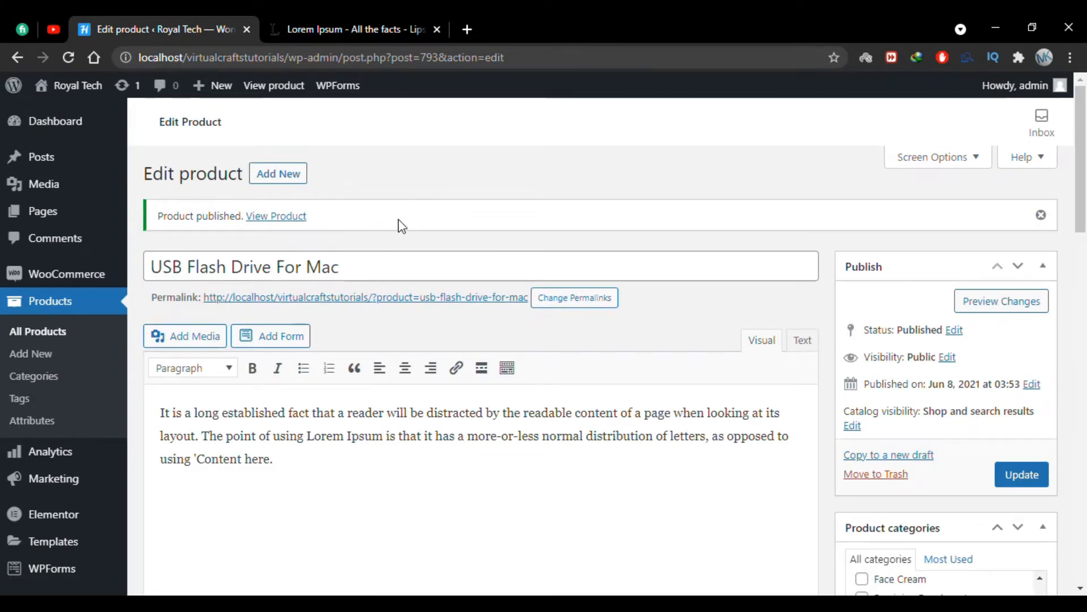
Open the published product page in a new browser tab and review its images, short description, SKU and category.
right_click(301, 218)
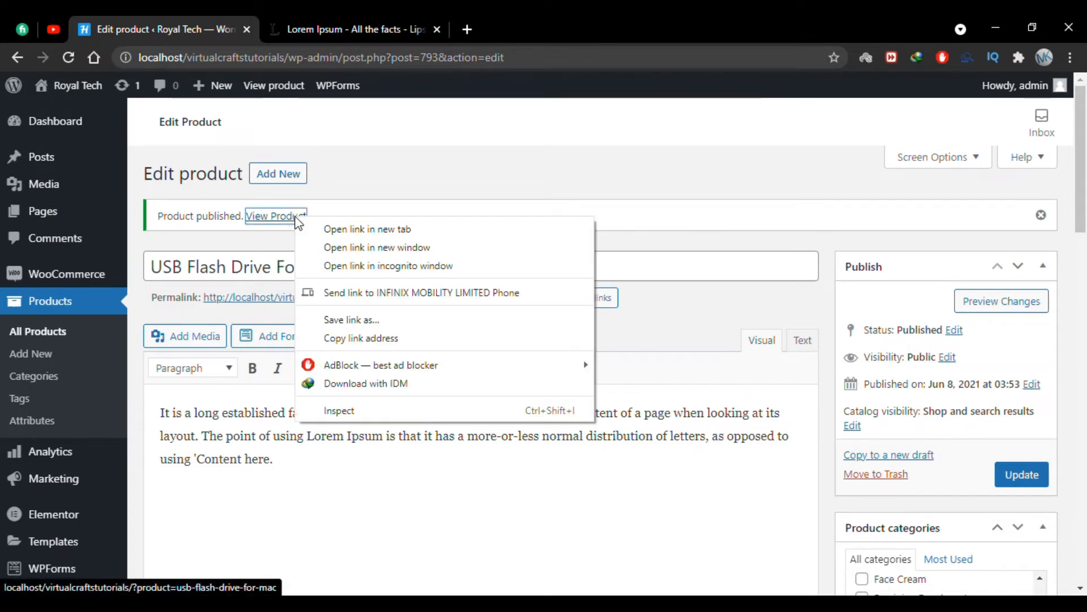
click(340, 230)
click(341, 16)
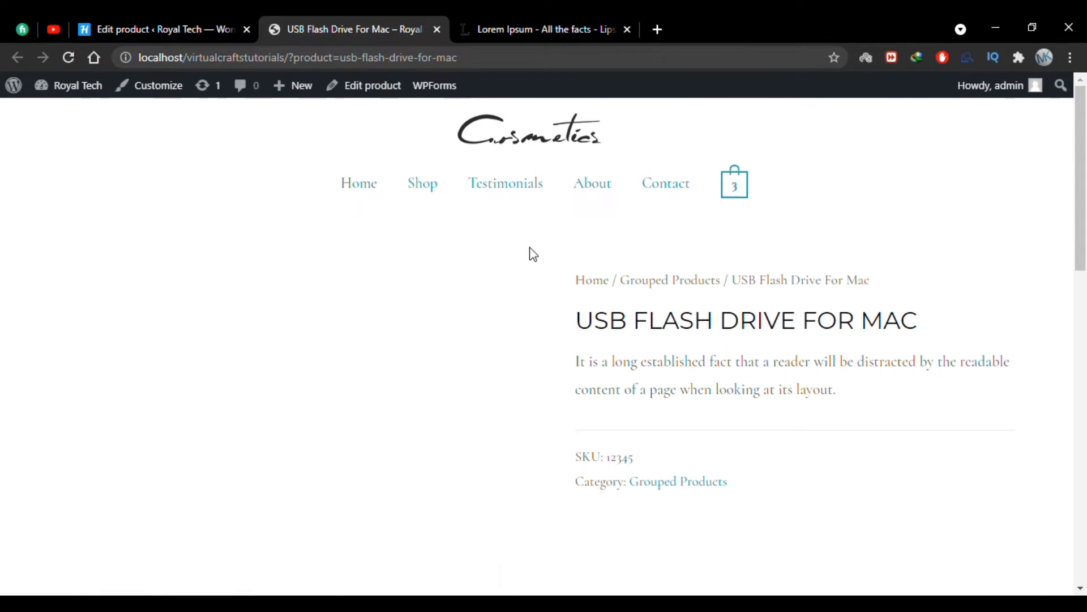
scroll(557, 270, down, 2)
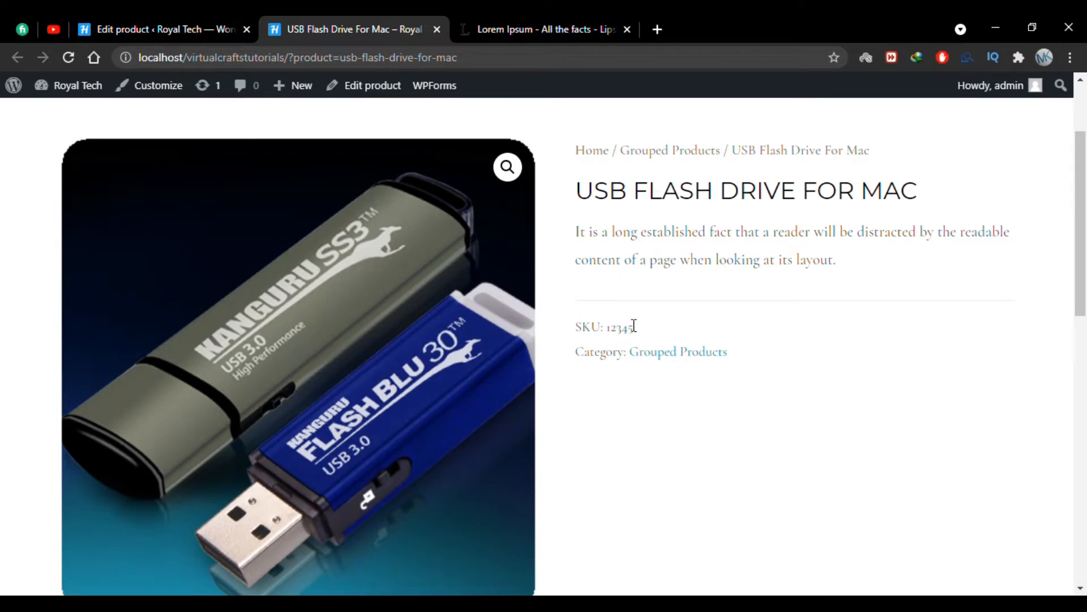
scroll(622, 358, down, 1)
scroll(652, 177, up, 2)
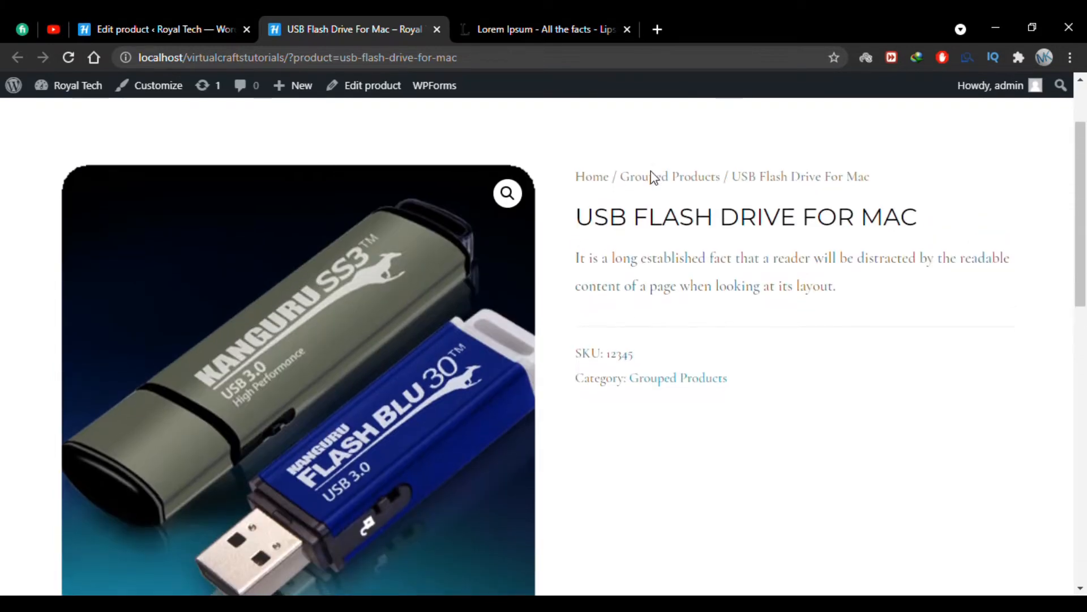
scroll(691, 364, down, 2)
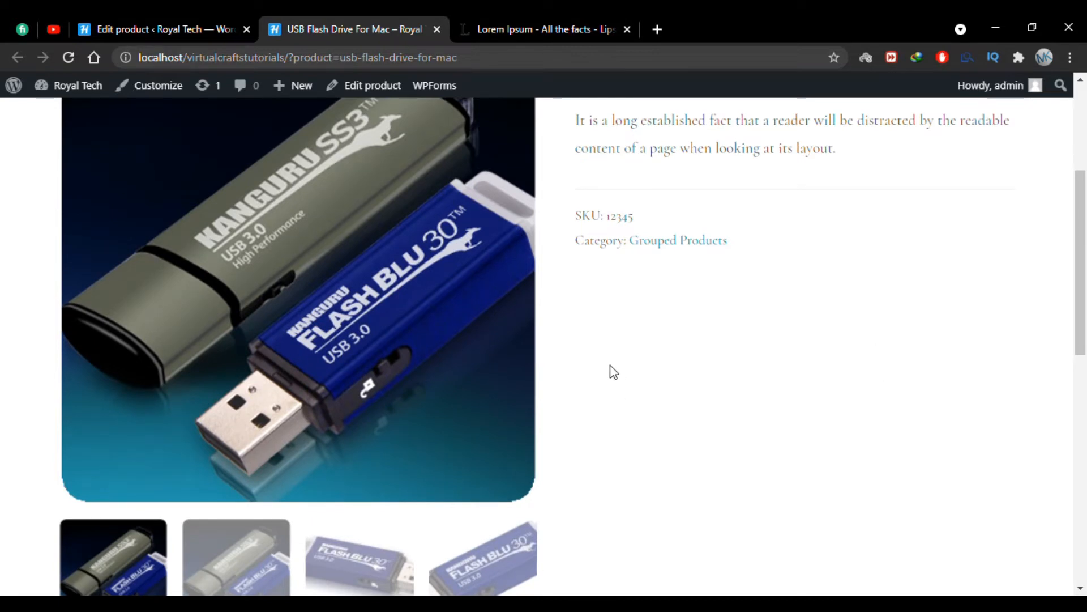
scroll(708, 362, up, 1)
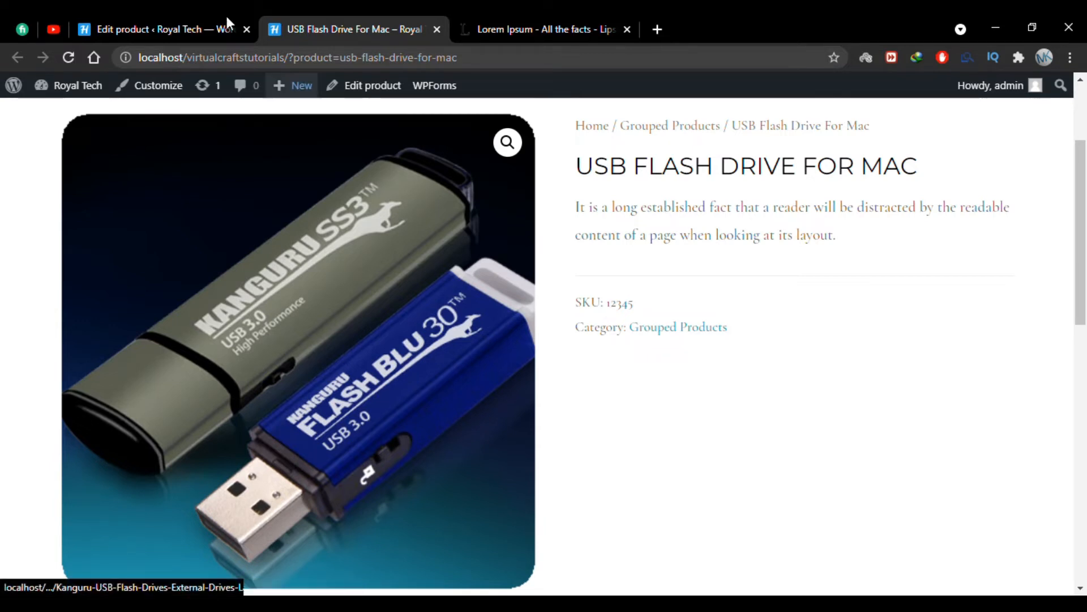
Open a blank new-product form in its own browser tab and place it directly beside the product editing tab.
click(189, 17)
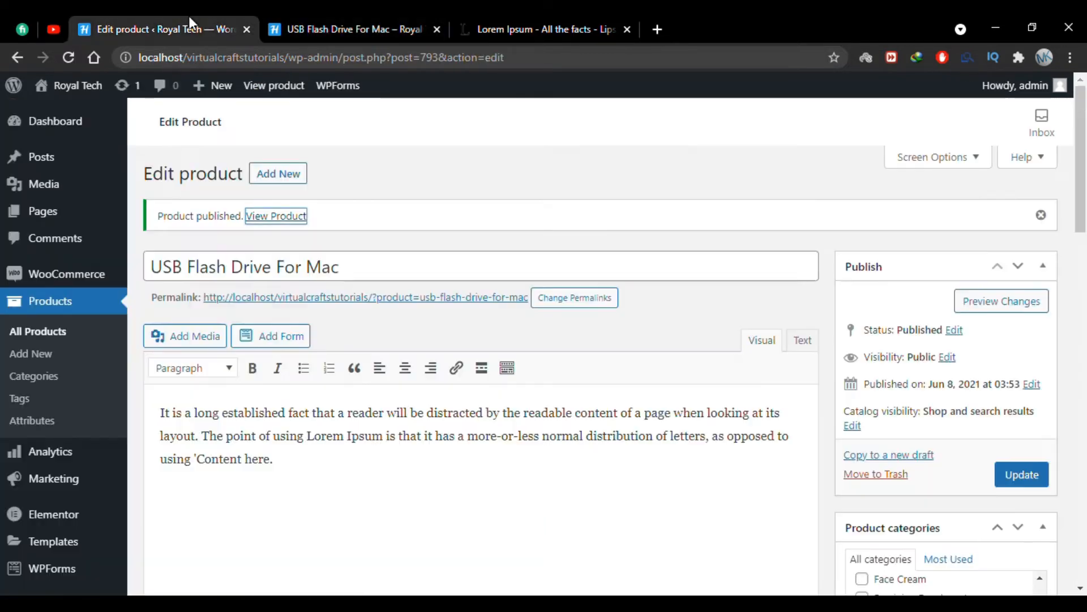
right_click(47, 357)
click(74, 363)
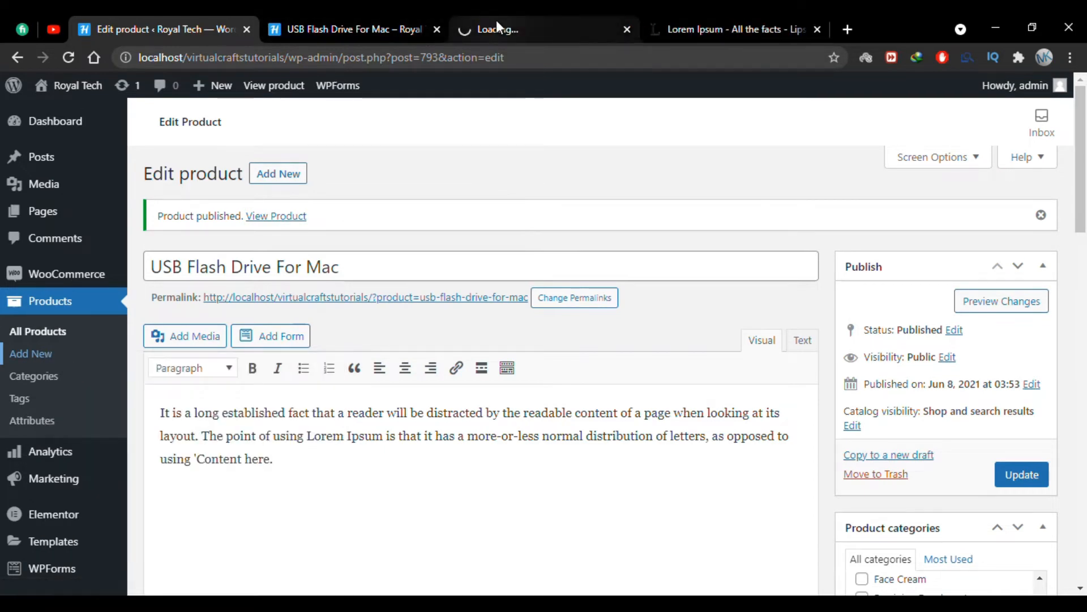
drag(493, 29, 315, 22)
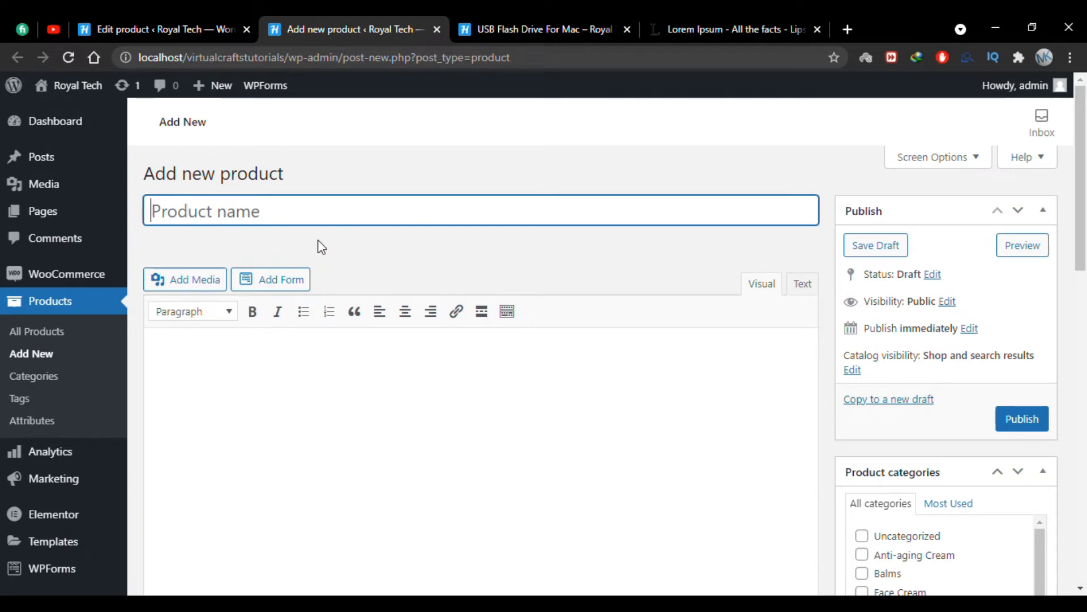
Name the new product USB Flash Drive 32 GB and paste the copied text as its description.
text(USB Flash Drive 32 GB)
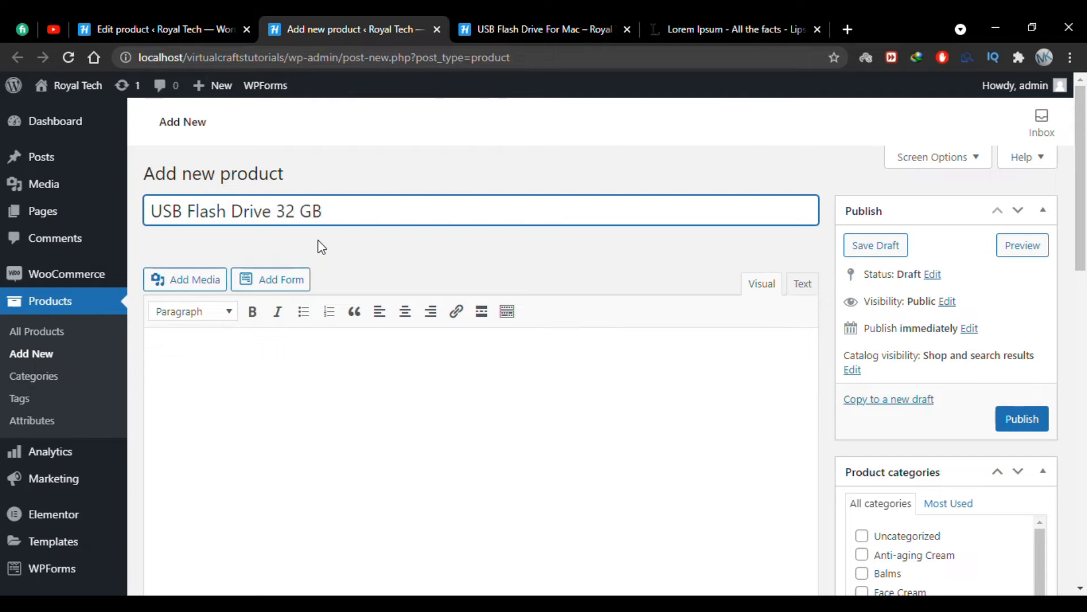
key(Tab)
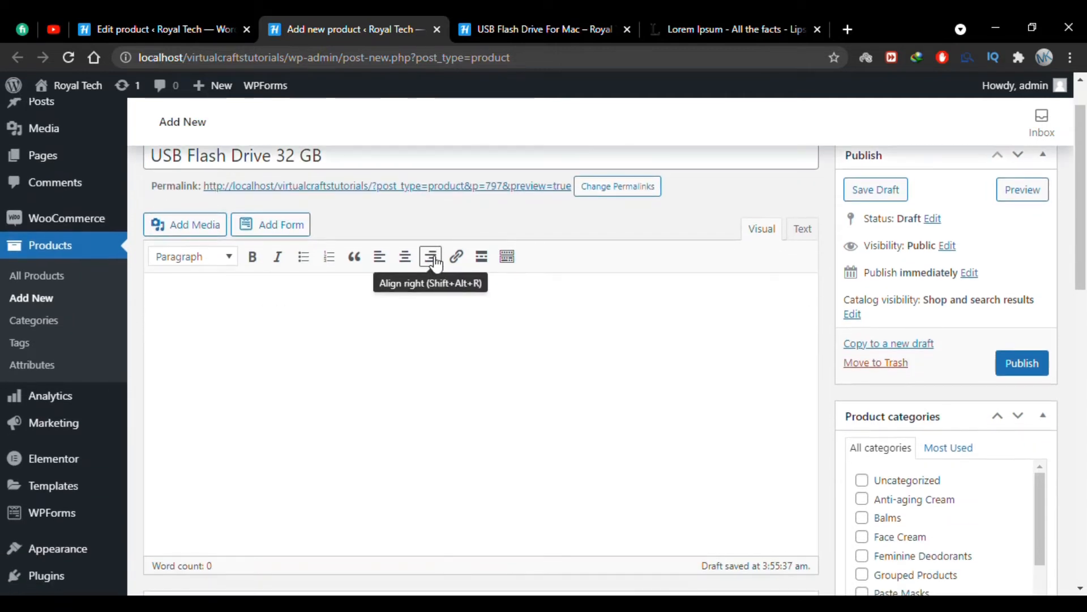
text(It is a long established fact that a reader will be distracted by the readable content of a page when looking at its layout. The point of using Lorem Ipsum is that it has a more-or-less normal distribution of letters, as opposed to using 'Content here,)
Set the simple product's regular price to 25 and sale price to 22 dollars, and open its attribute settings.
scroll(391, 321, down, 6)
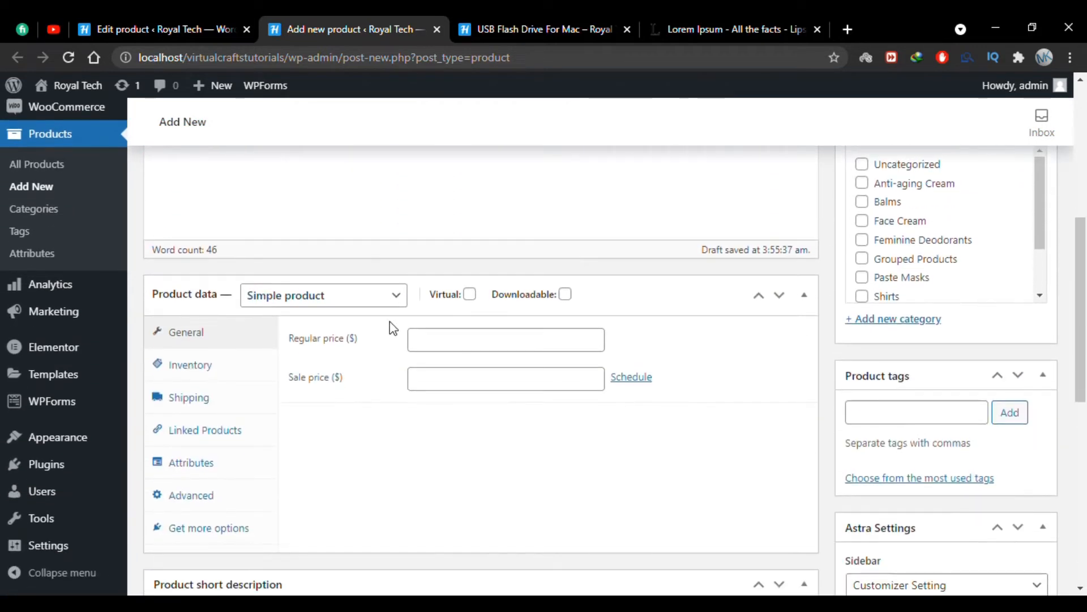
click(428, 315)
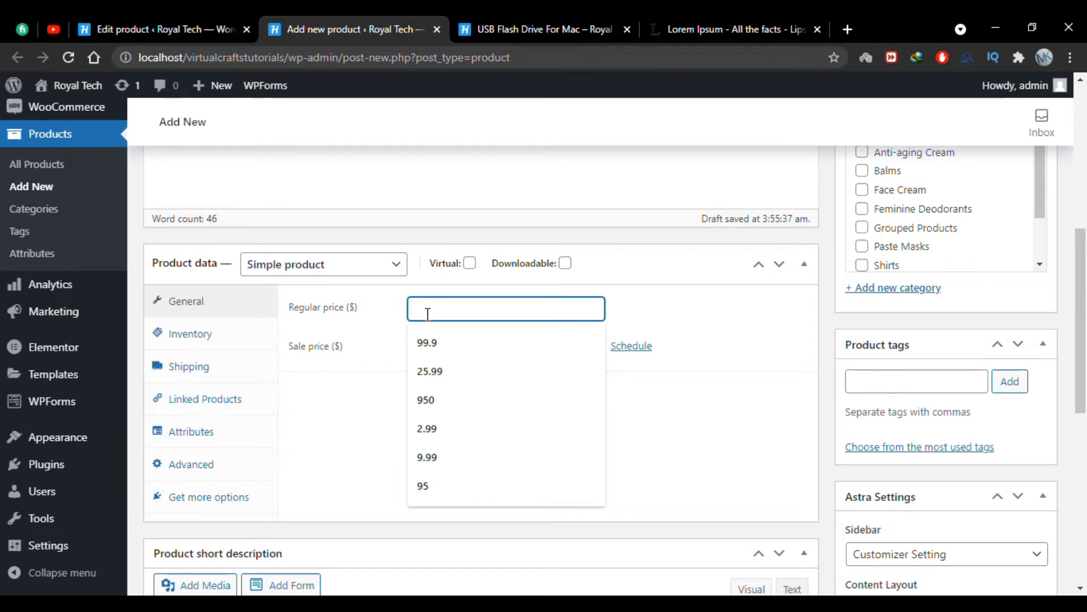
text(25)
click(370, 415)
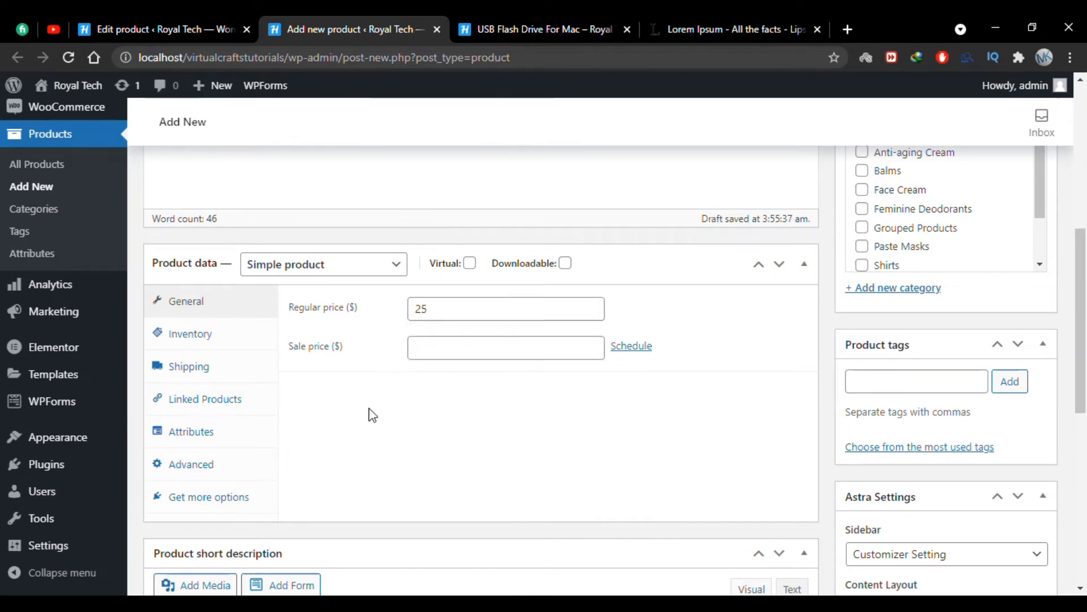
click(425, 348)
text(22)
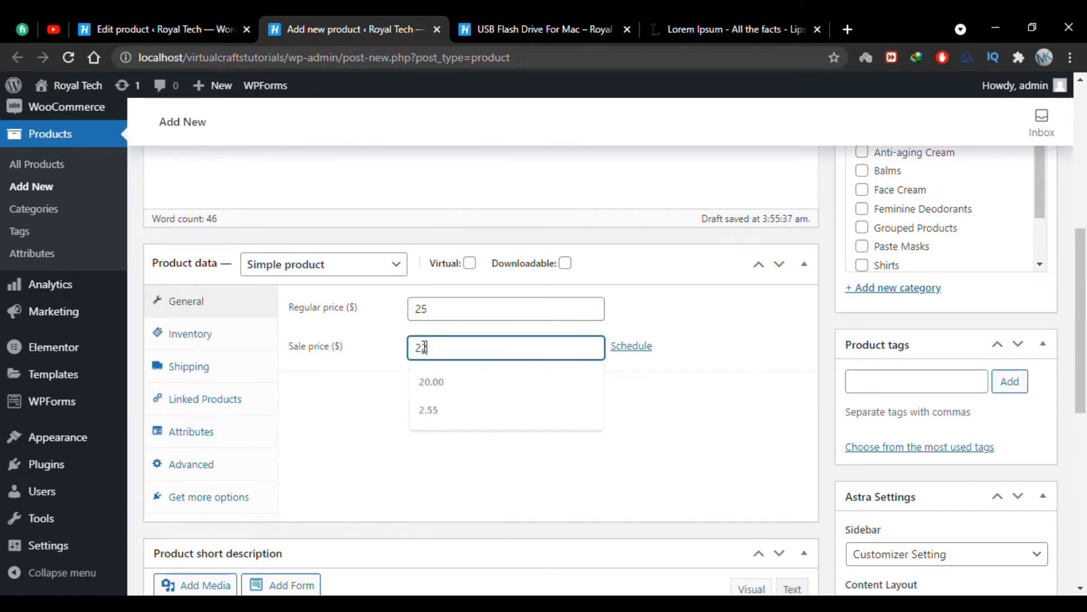
click(396, 406)
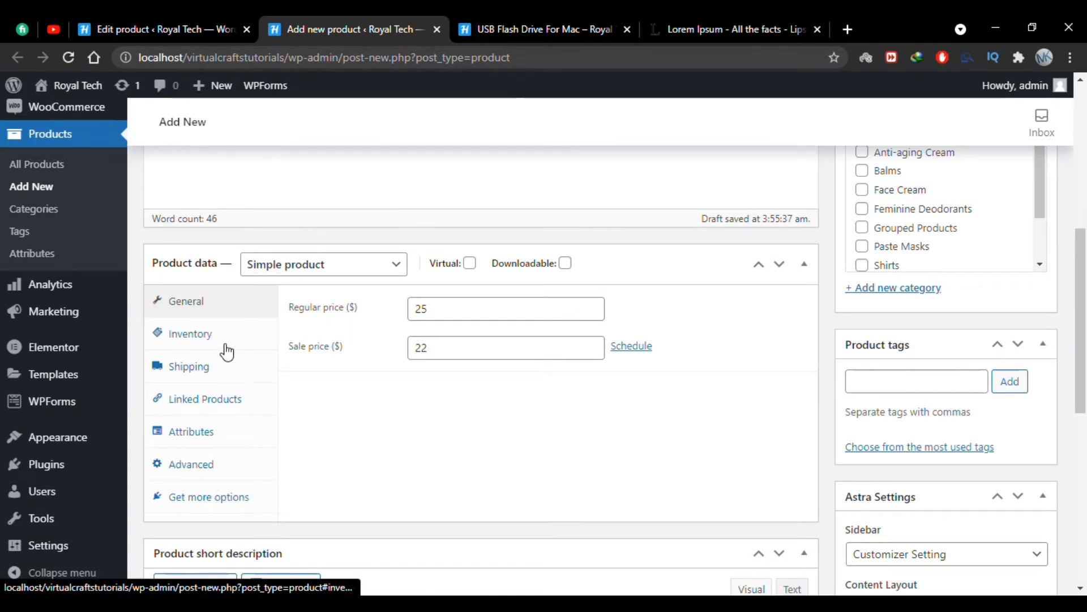
click(216, 440)
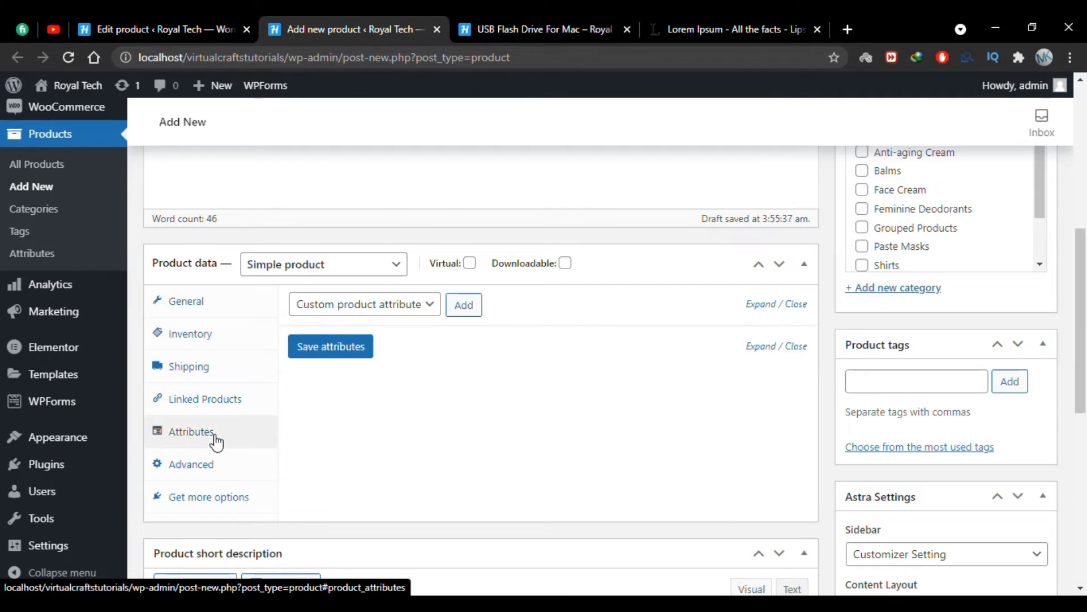
click(235, 377)
click(200, 302)
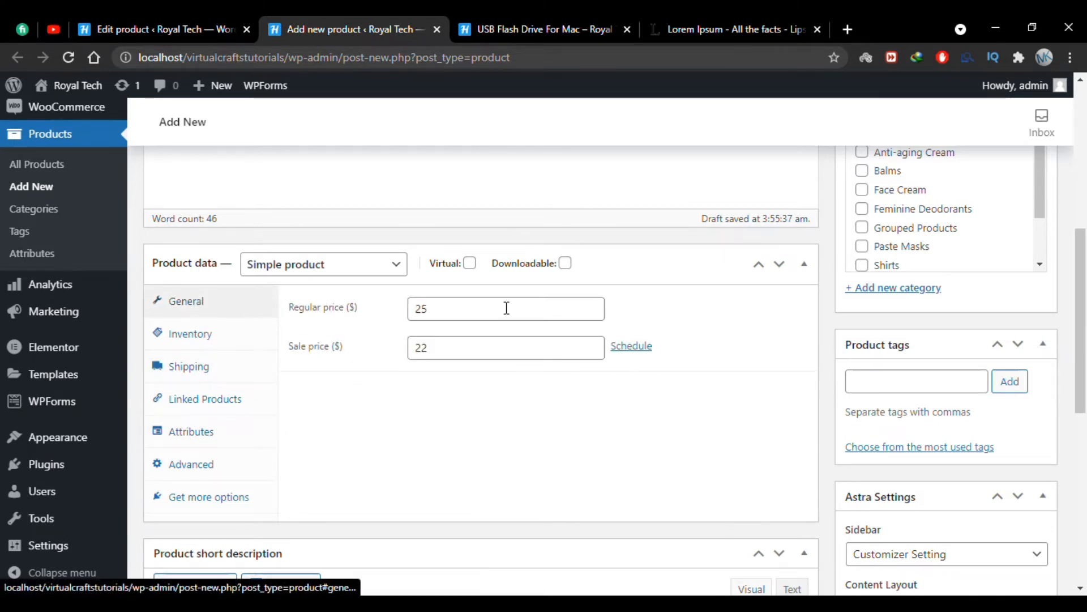
scroll(825, 340, down, 1)
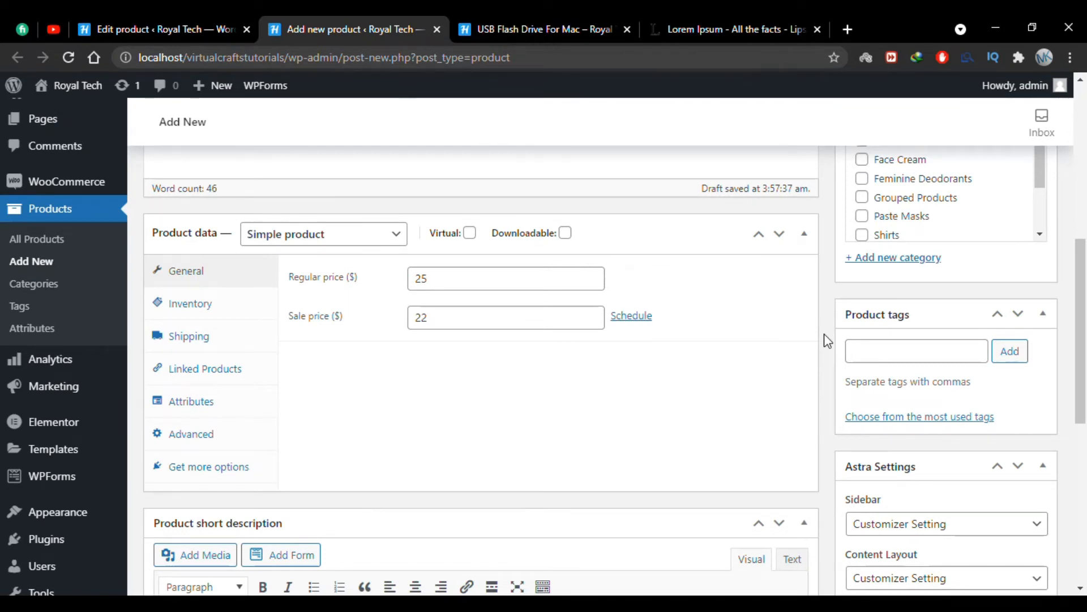
Set the USB Flash Drive 32 GB product's catalog visibility to Hidden and publish it.
scroll(827, 340, up, 10)
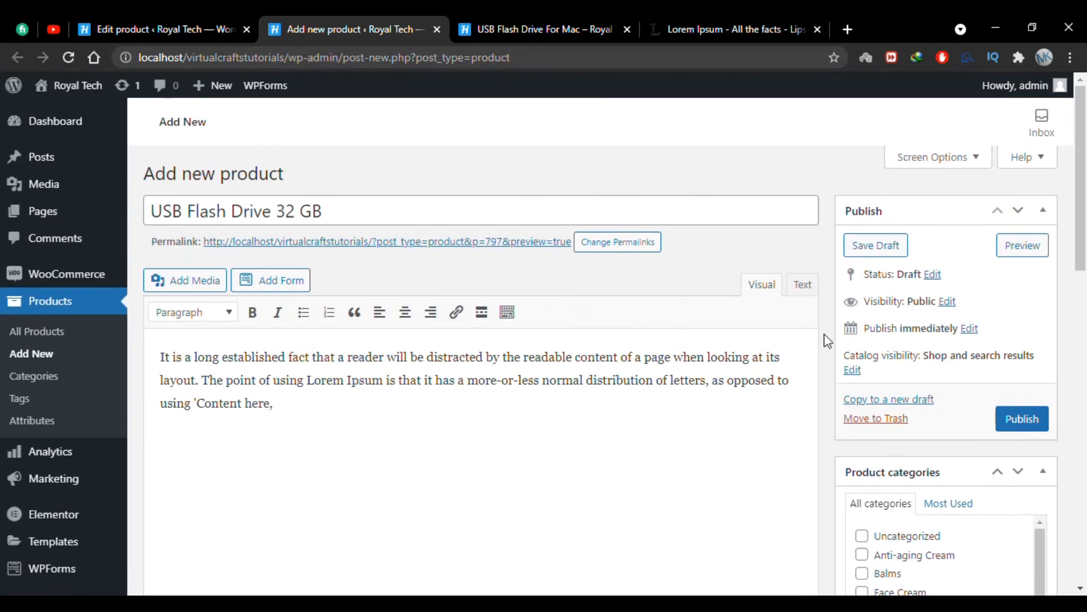
click(853, 368)
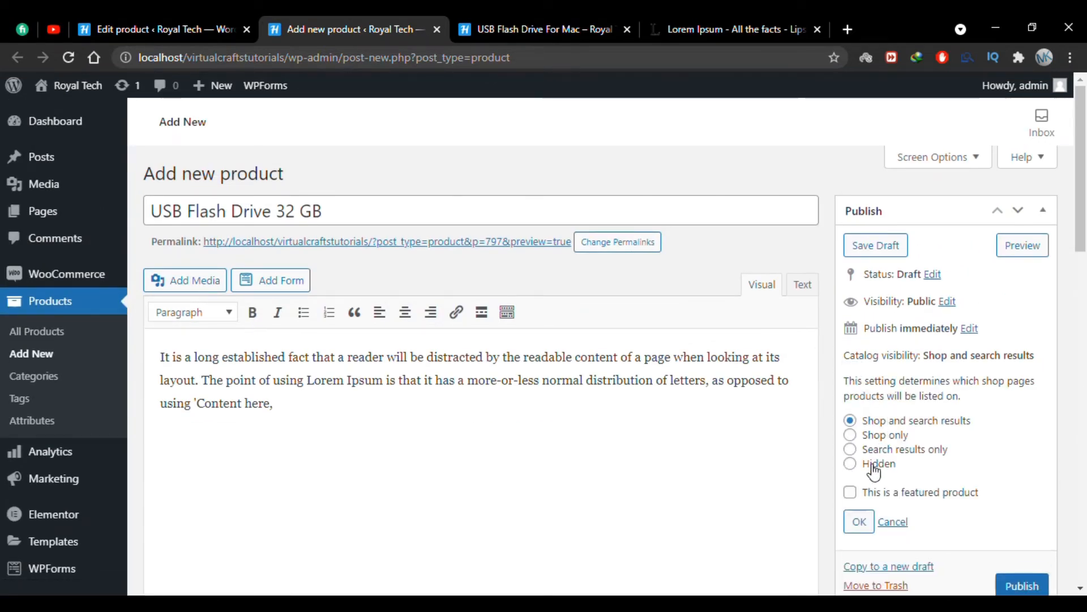
click(851, 463)
scroll(852, 467, down, 1)
click(859, 456)
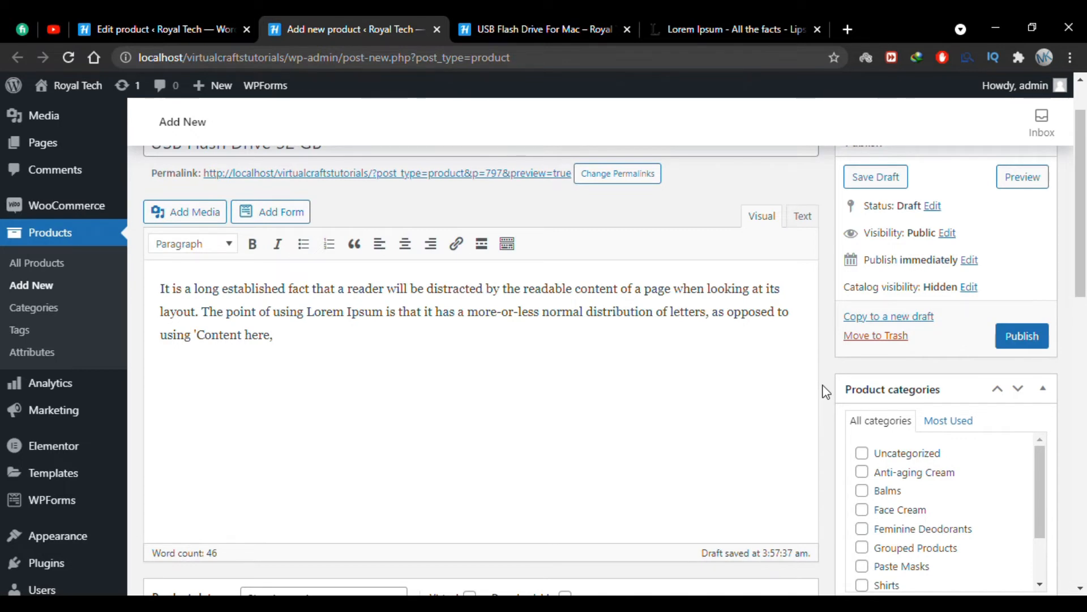
scroll(827, 397, down, 6)
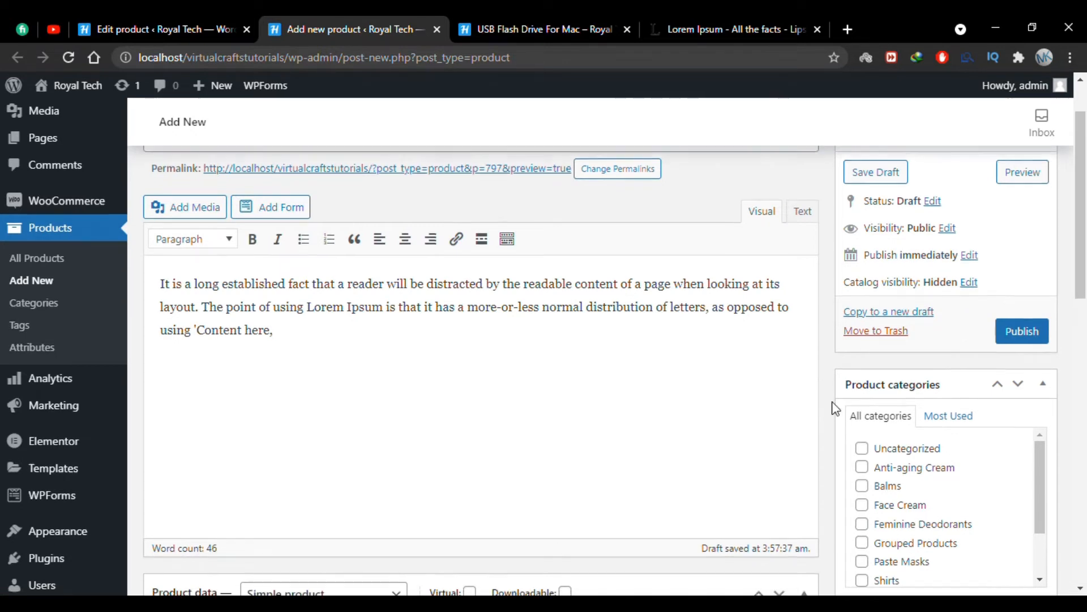
scroll(835, 408, down, 8)
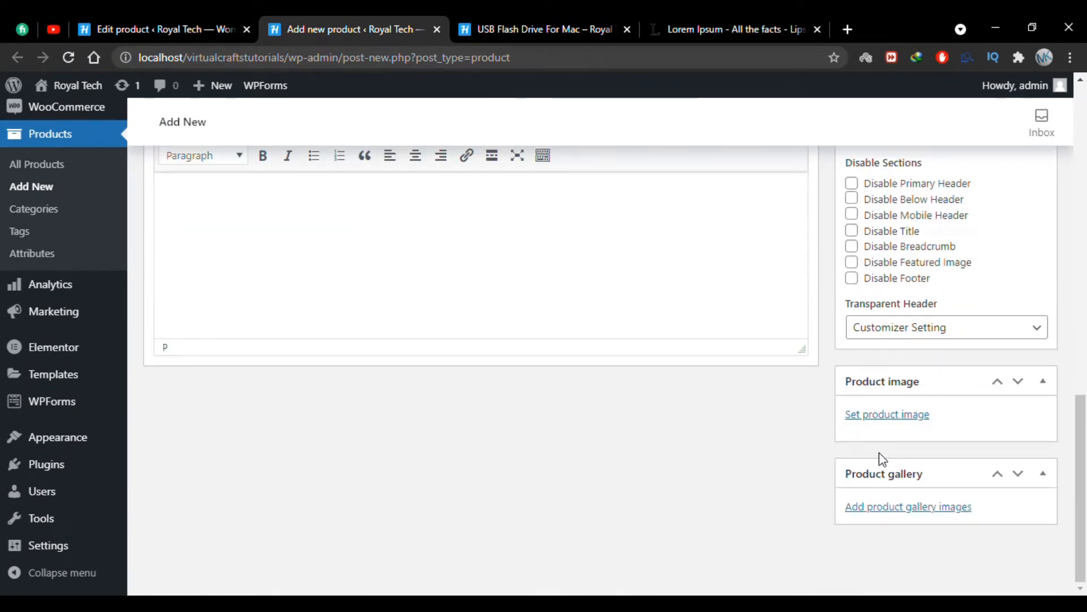
scroll(808, 347, up, 15)
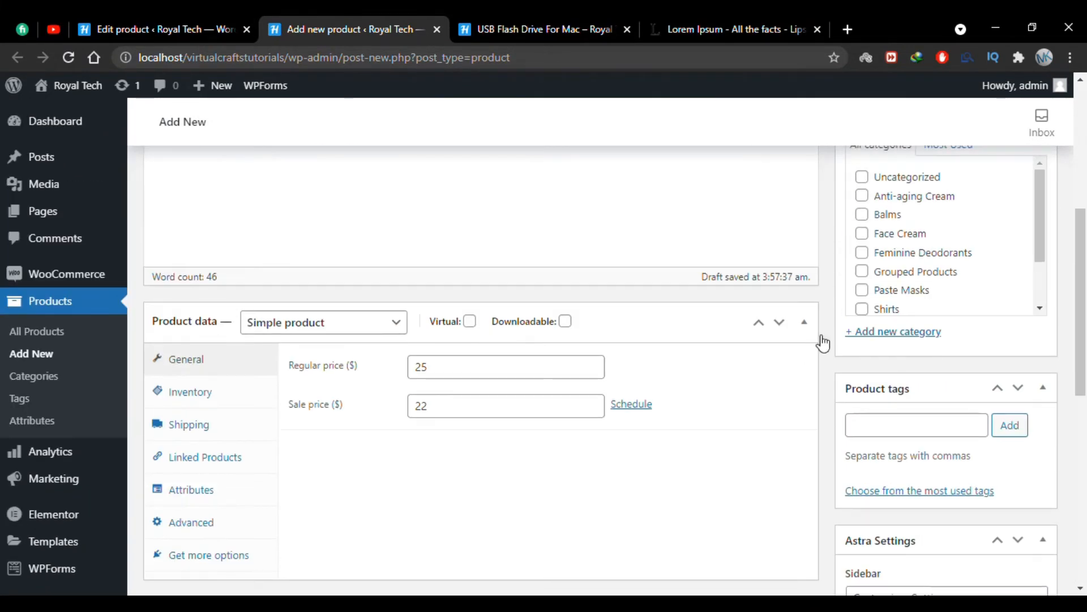
click(1008, 404)
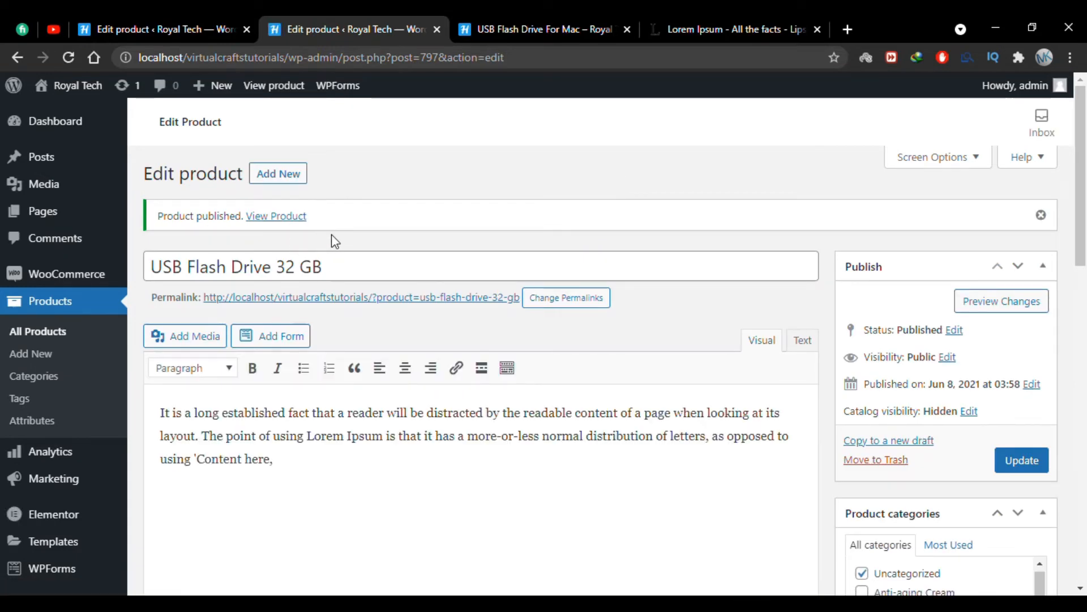
Start another new product named USB Flash Drive 64 GB and paste the copied text as its description.
click(67, 361)
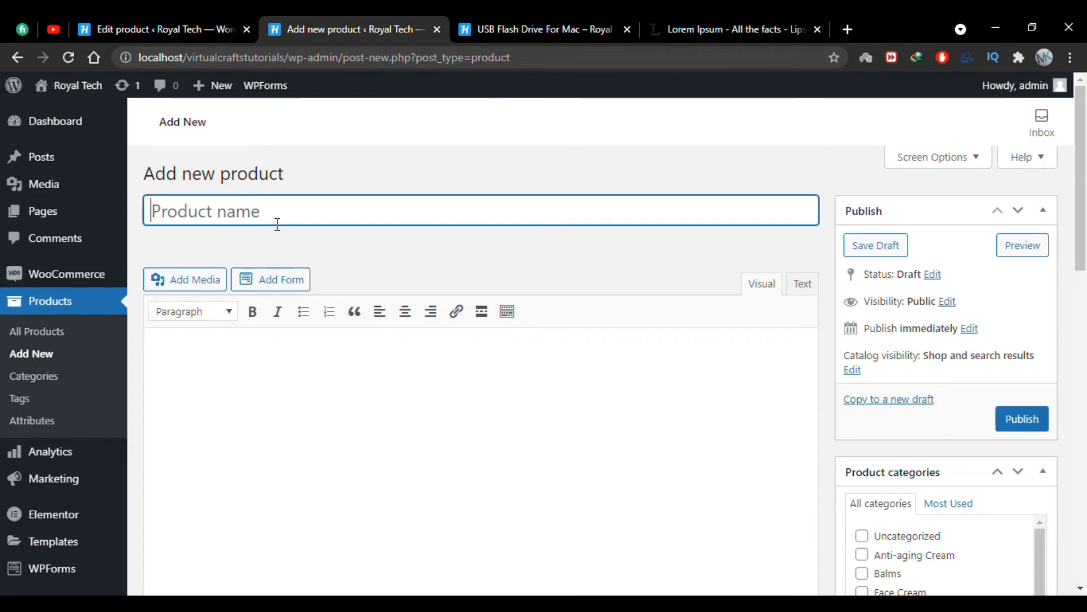
text(USB Flash Dri)
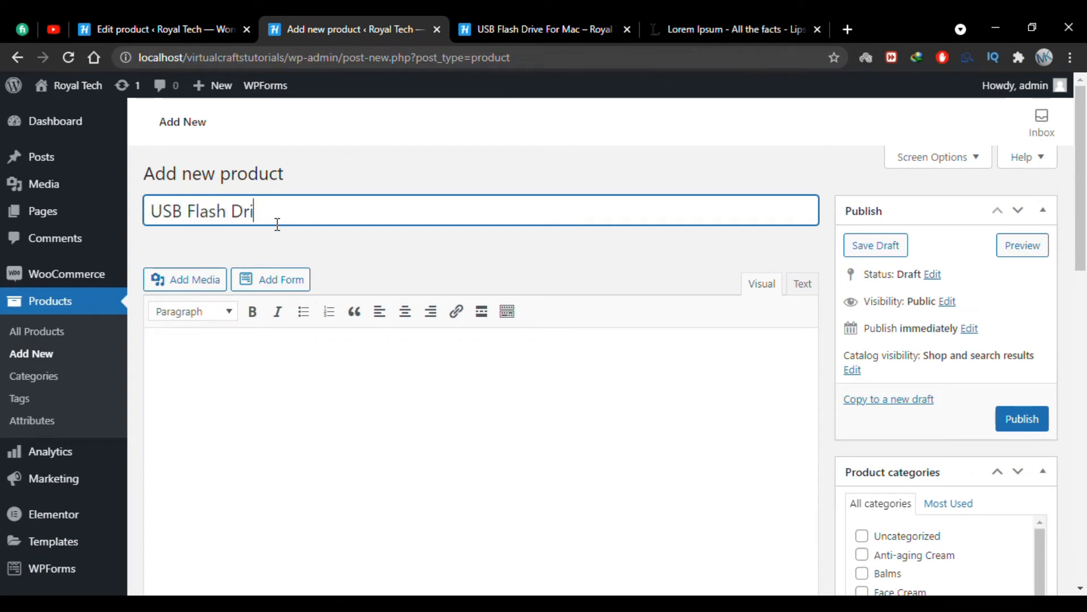
text(ve 64 GB)
click(328, 355)
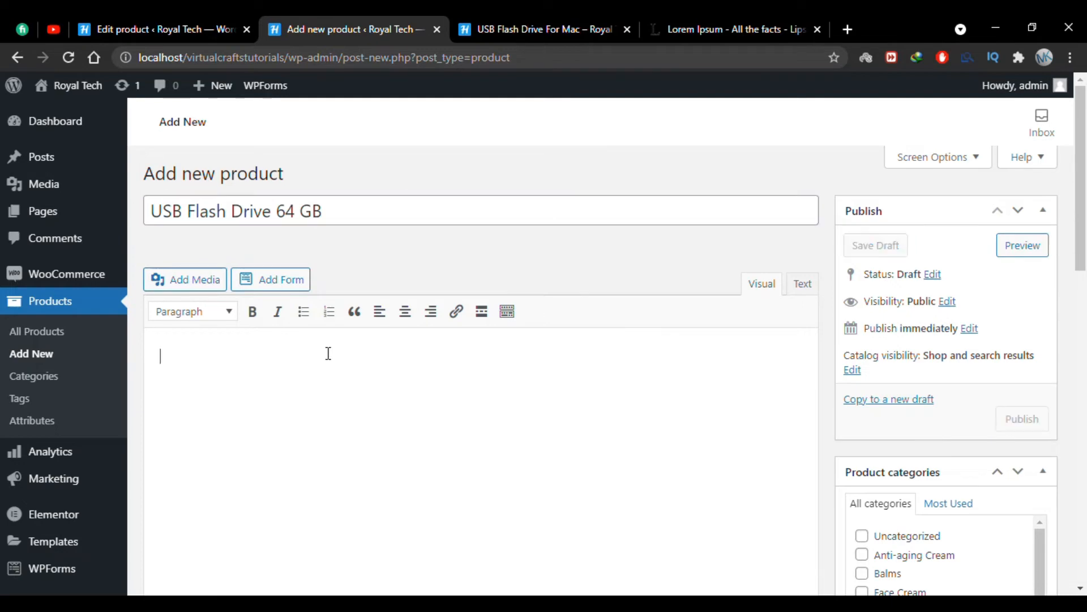
text(It is a long established fact that a reader will be distracted by the readable content of a page when looking at its layout. The point of using Lorem Ipsum is that it has a more-or-less normal distribution of letters, as opposed to using 'Content here,)
Set the 64 GB product's regular price to 35 and sale price to 33 dollars.
scroll(328, 352, down, 3)
scroll(328, 356, down, 5)
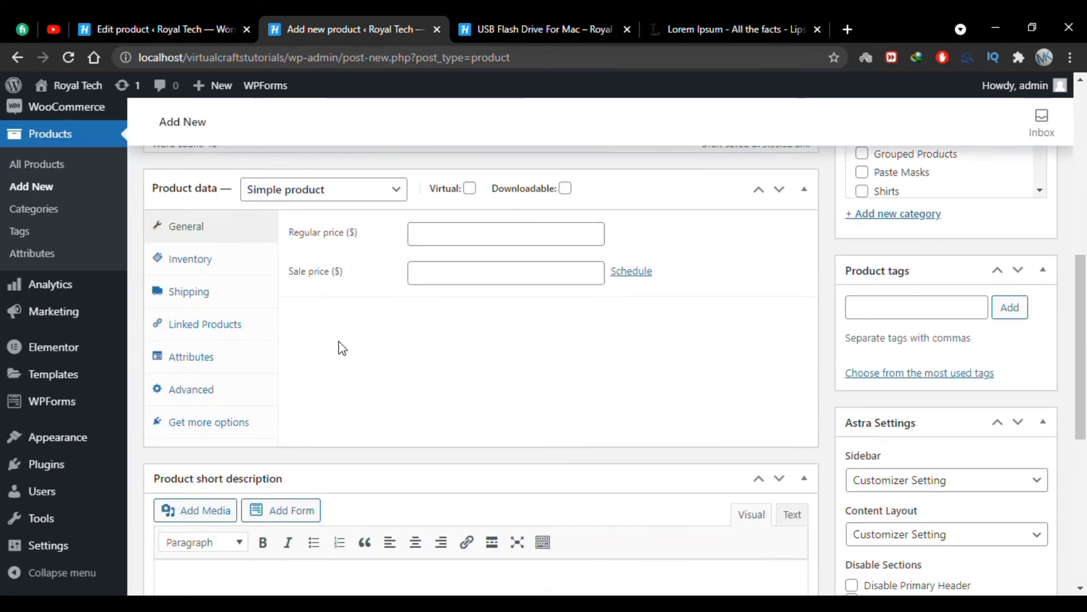
click(459, 238)
text(35)
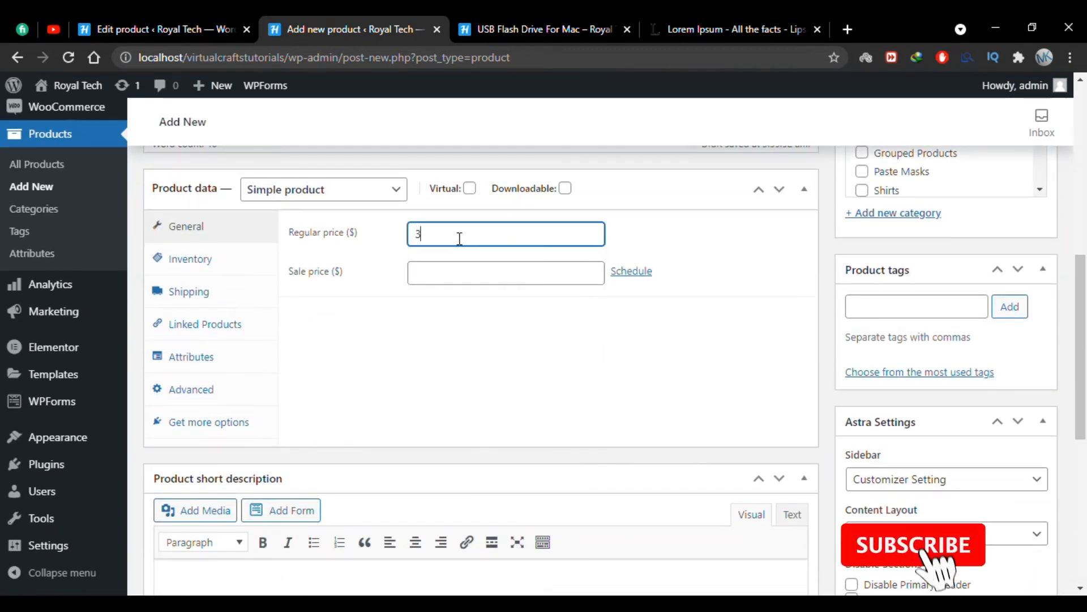
click(430, 277)
text(33)
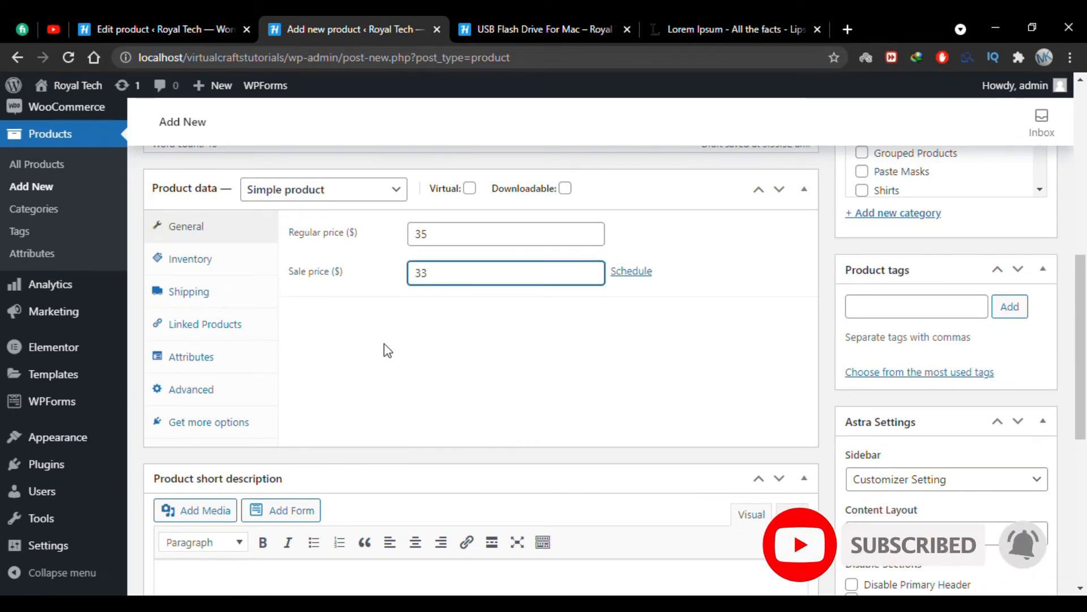
scroll(384, 343, down, 2)
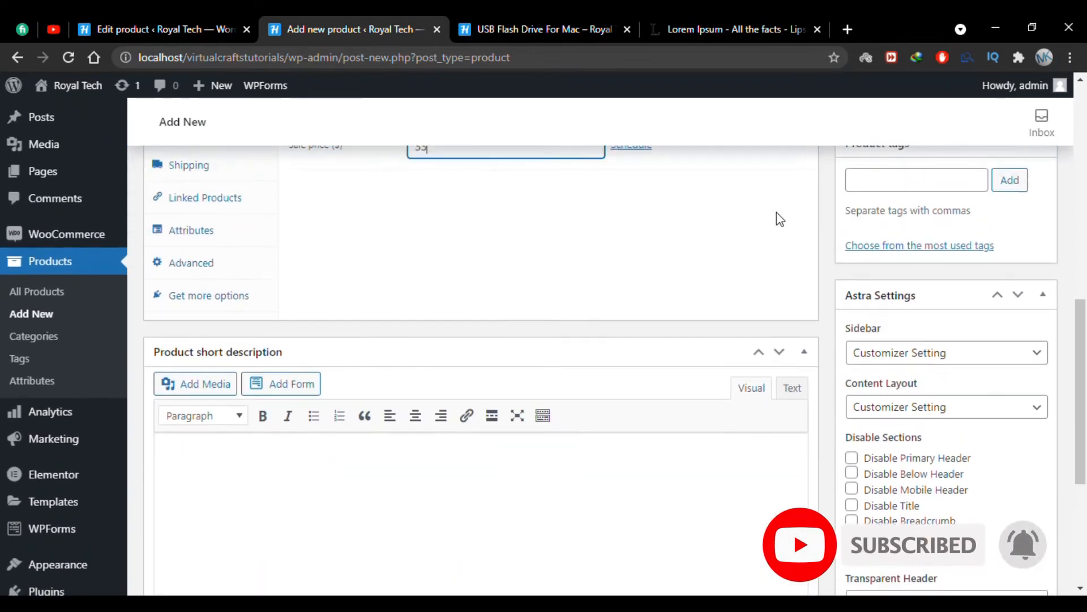
Hide the USB Flash Drive 64 GB product from the catalog and publish it.
scroll(777, 216, up, 10)
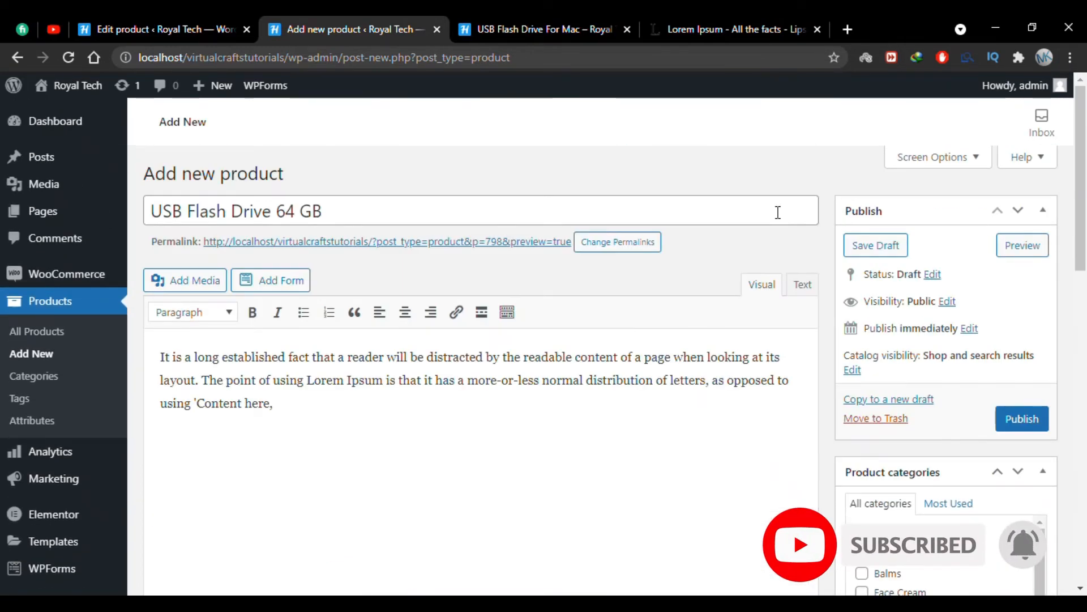
click(853, 369)
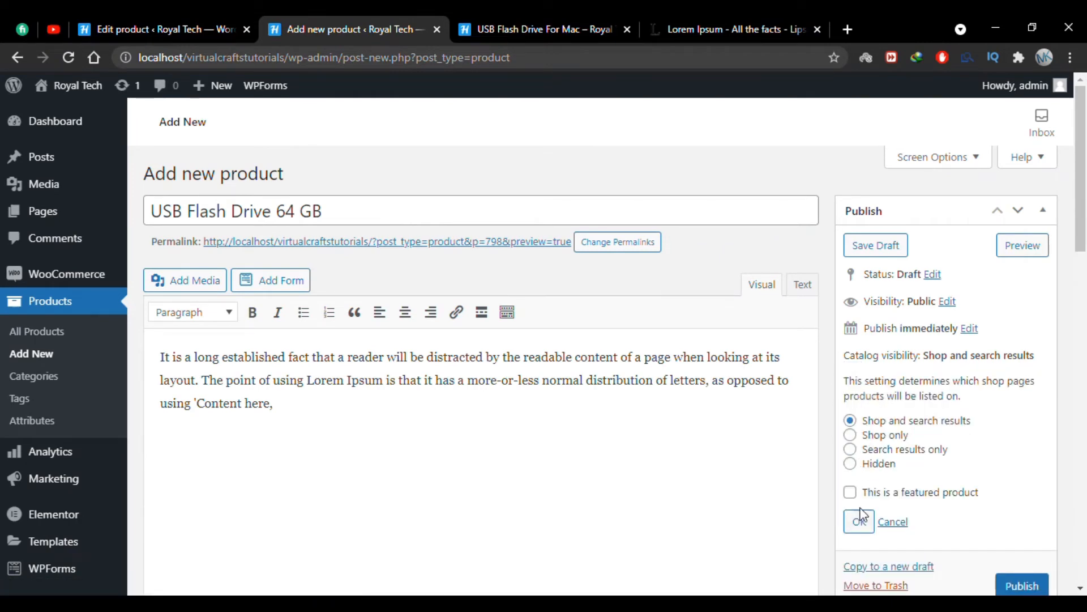
click(850, 463)
click(858, 520)
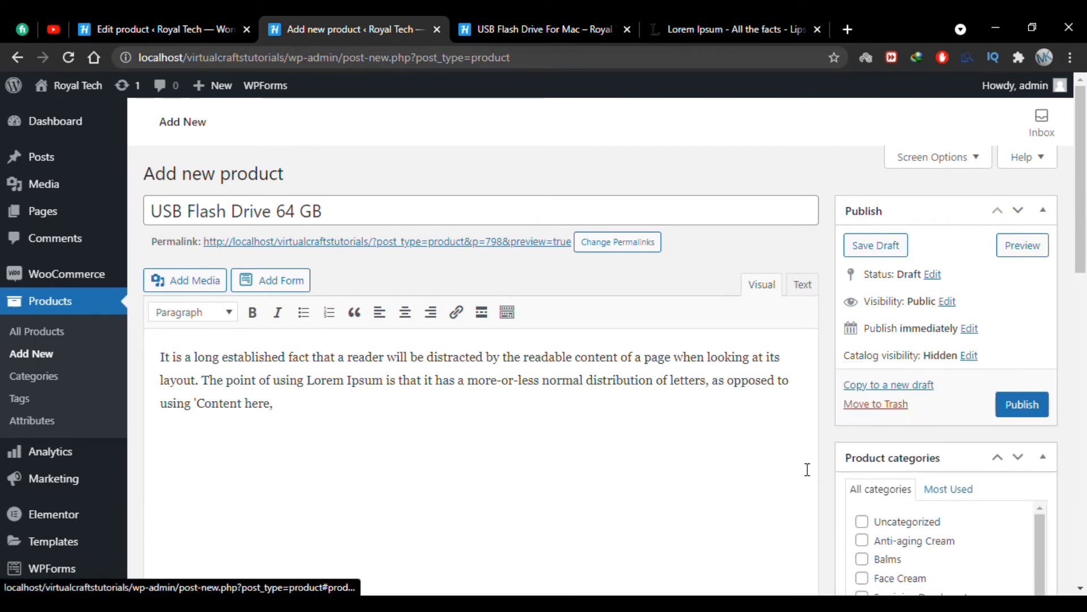
click(1010, 412)
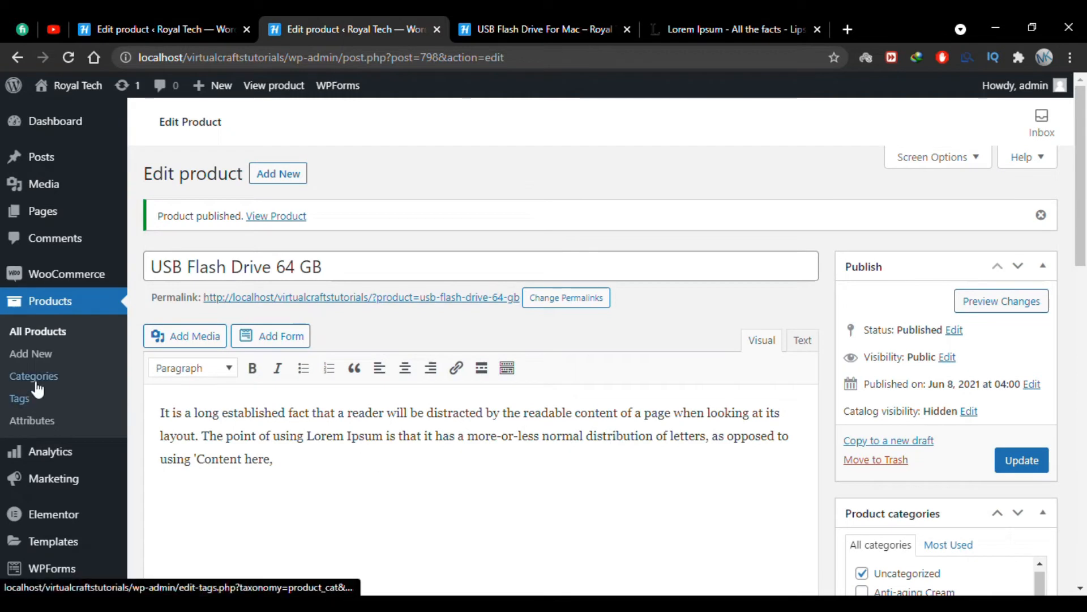
Start another new product named USB Flash Drive 128 GB and paste the copied text as its description.
click(59, 363)
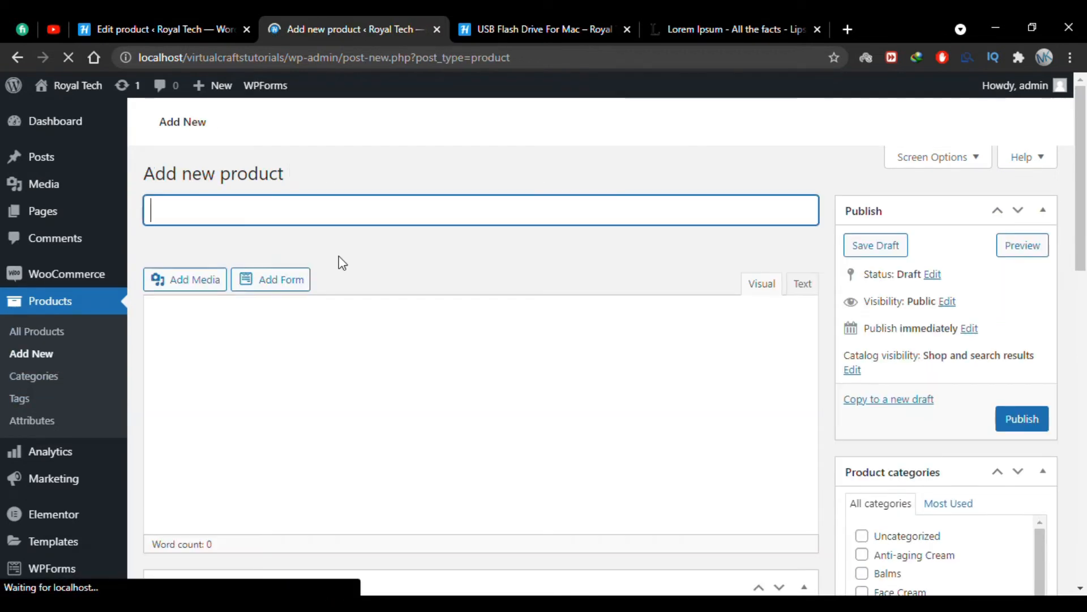
click(359, 208)
text(U)
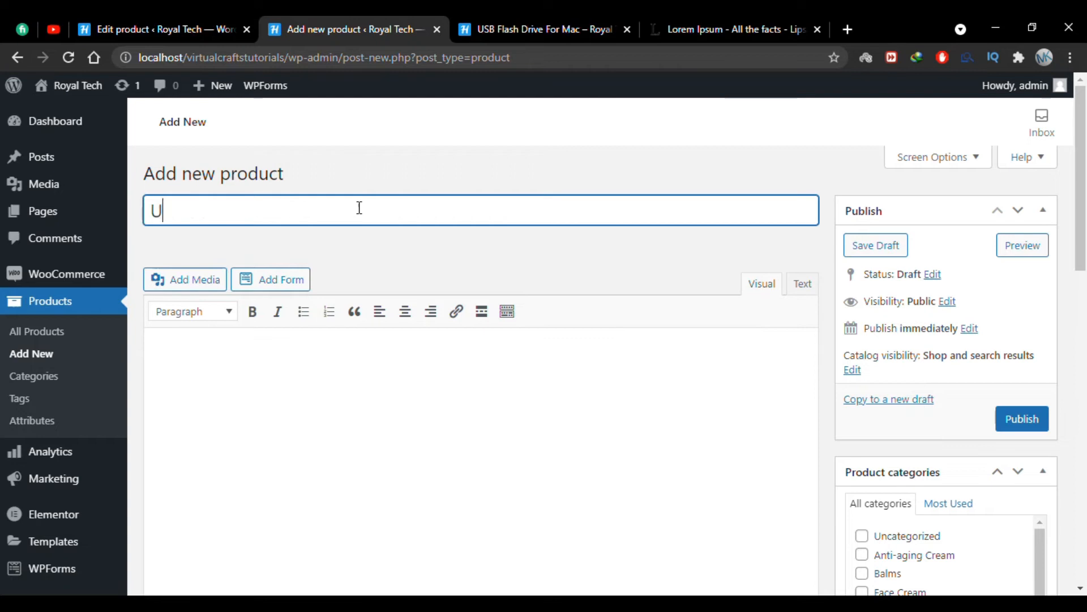
text(SB Flash  D)
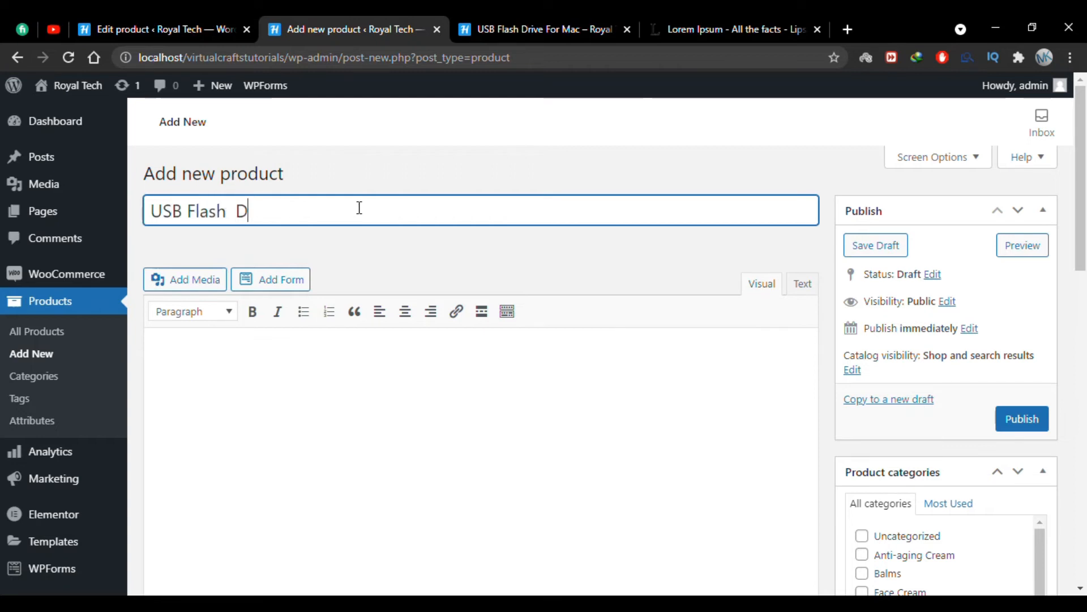
text(rive 128 GB)
click(376, 372)
text(It is a long established fact that a reader will be distracted by the readable content of a page when looking at its layout. The point of using Lorem Ipsum is that it has a more-or-less normal distribution of letters, as opposed to using 'Content here,)
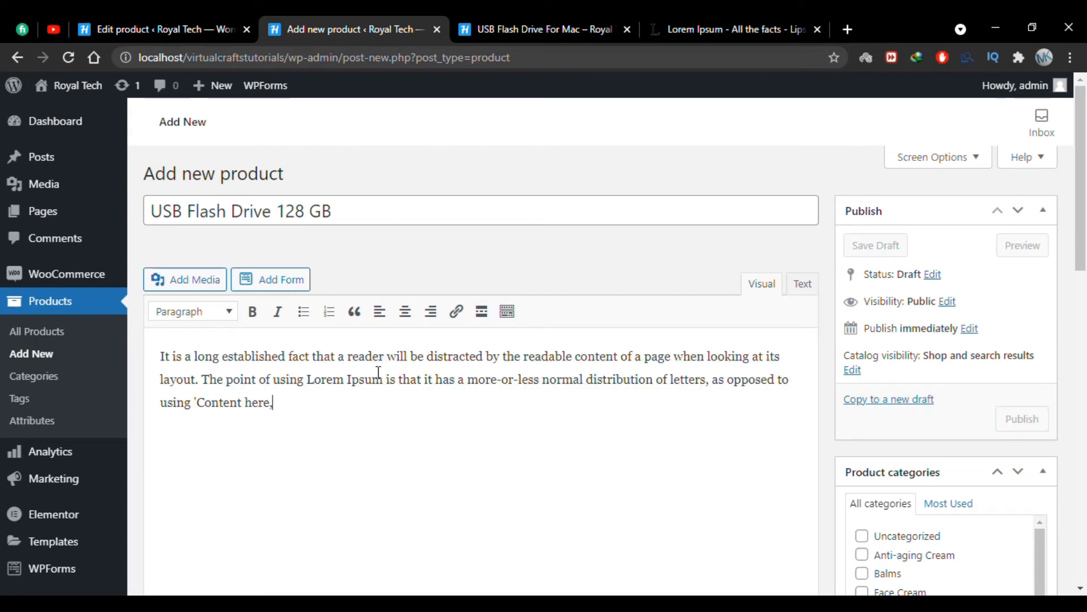
Set the 128 GB product's regular price to 45 and sale price to 42 dollars.
scroll(377, 374, down, 10)
scroll(383, 368, up, 5)
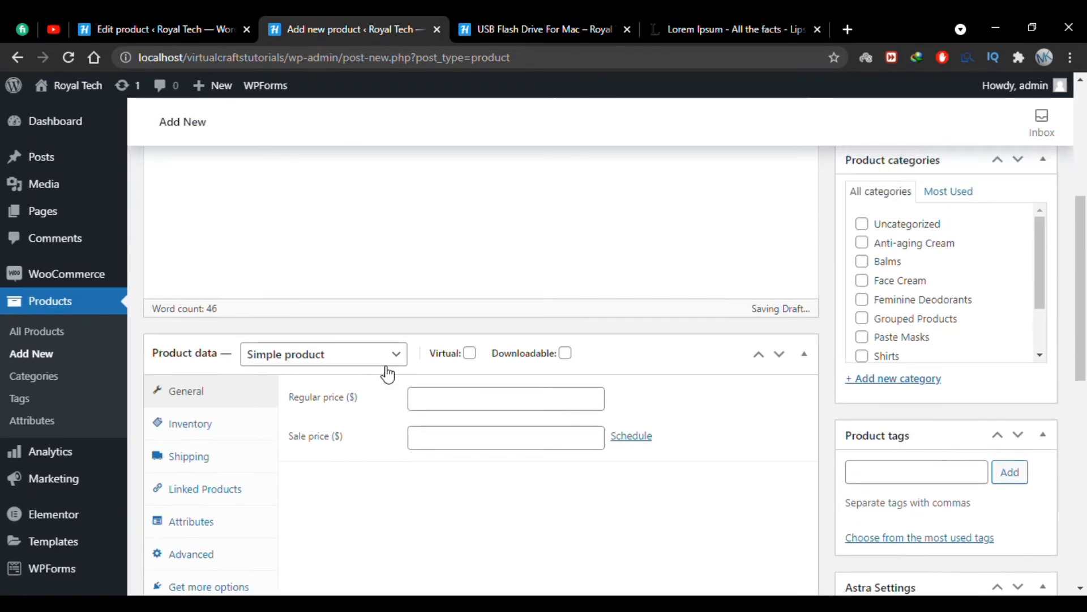
click(417, 398)
text(45)
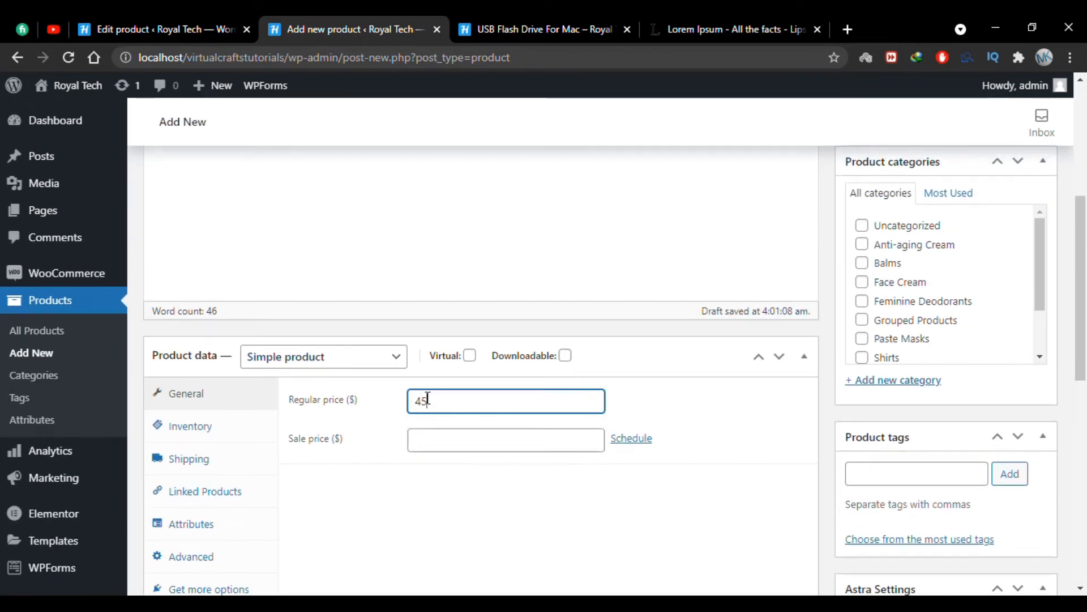
click(428, 447)
text(42)
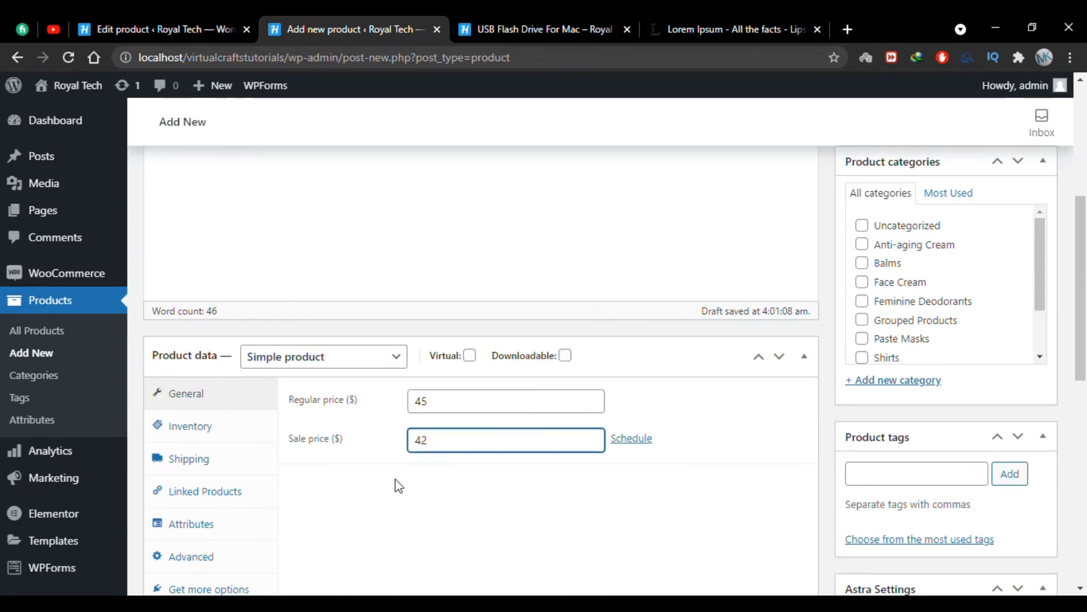
Change the USB Flash Drive 128 GB product's catalog visibility to Hidden and publish it.
scroll(831, 338, up, 5)
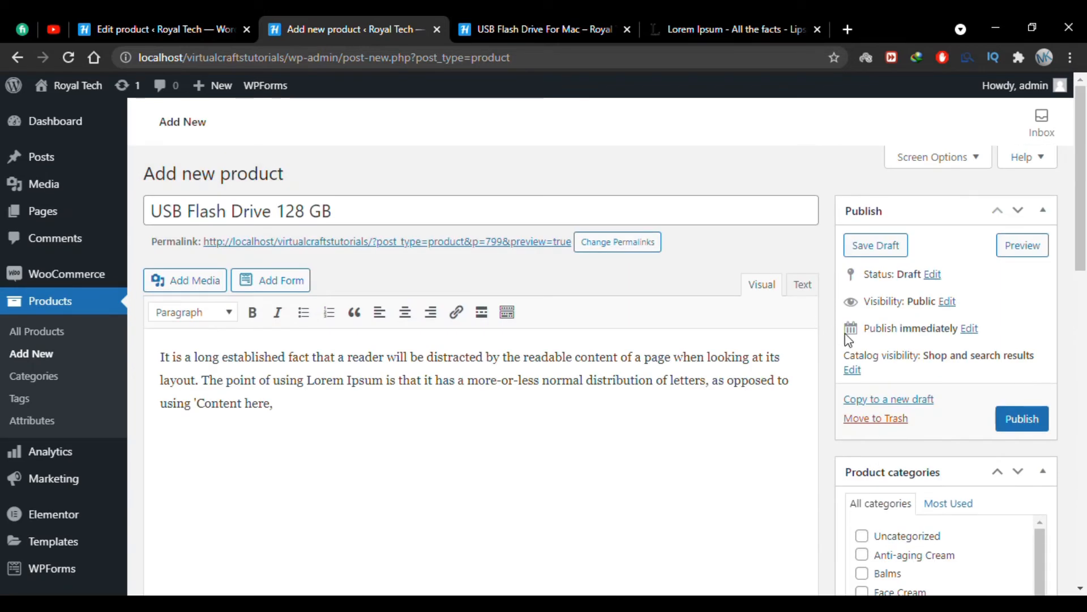
click(851, 370)
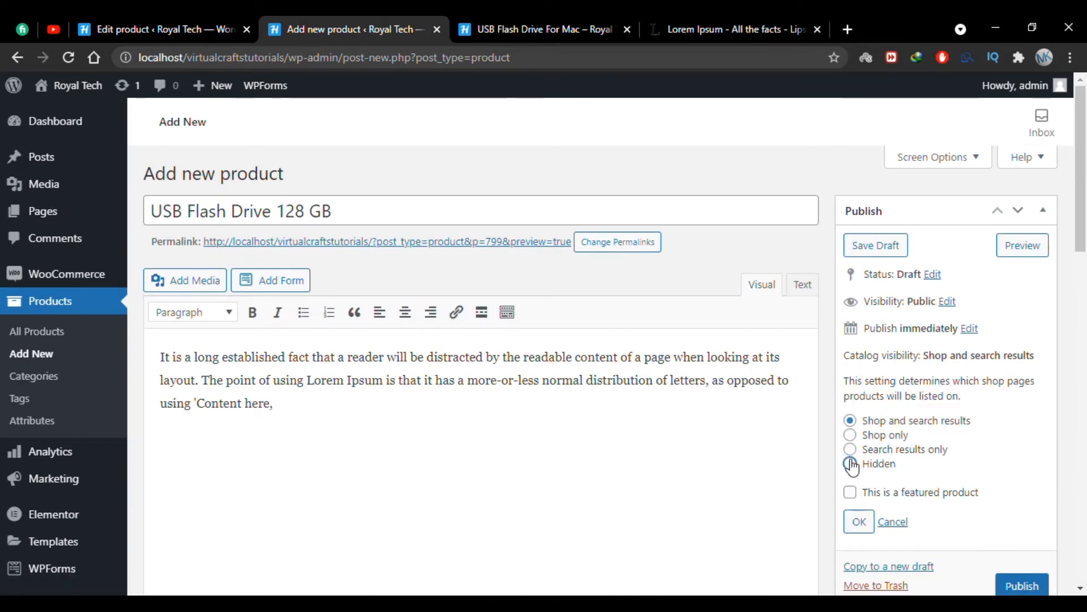
click(850, 463)
click(859, 521)
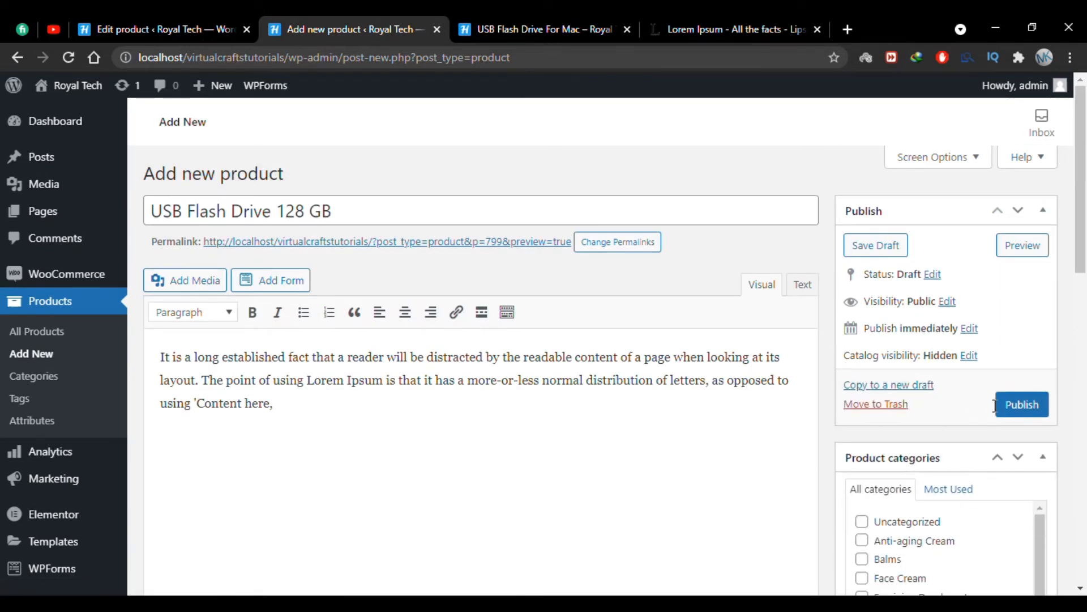
click(1012, 404)
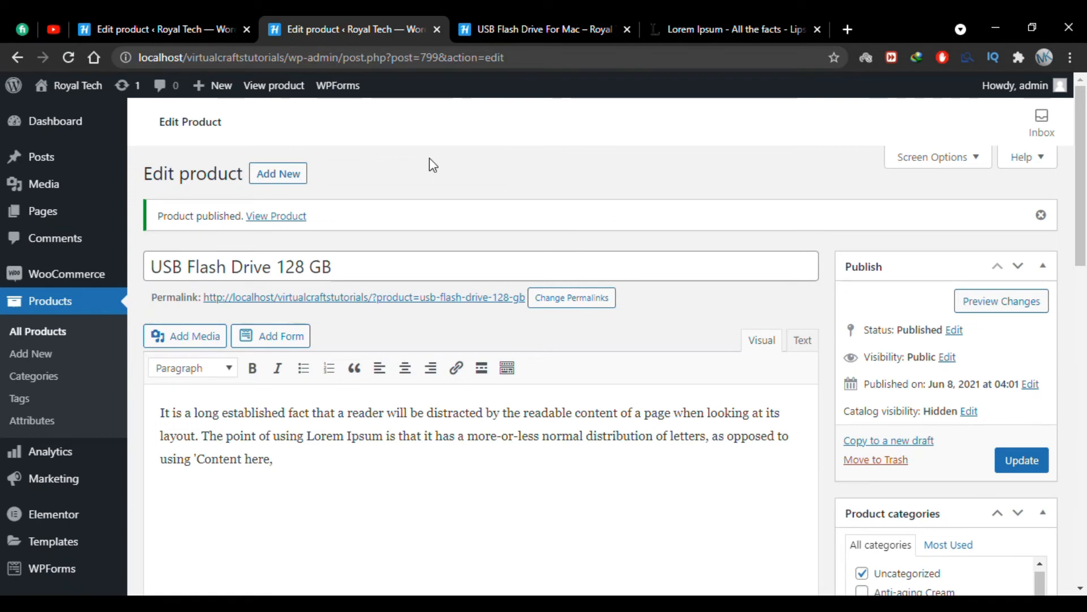
Return to the USB Flash Drive For Mac grouped product, reload its editing page and open its linked products settings.
click(165, 16)
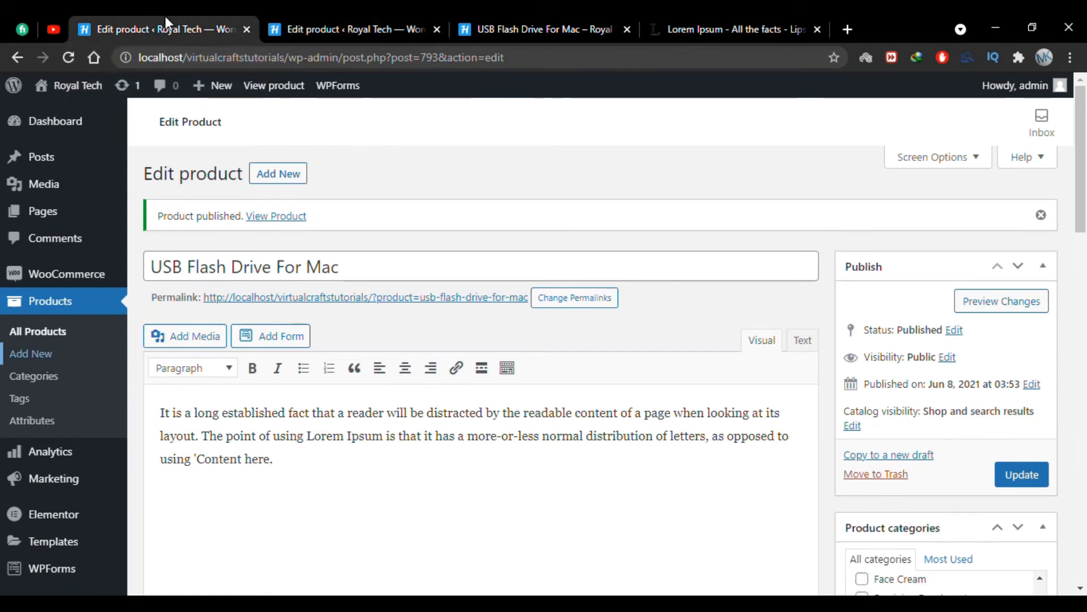
click(68, 62)
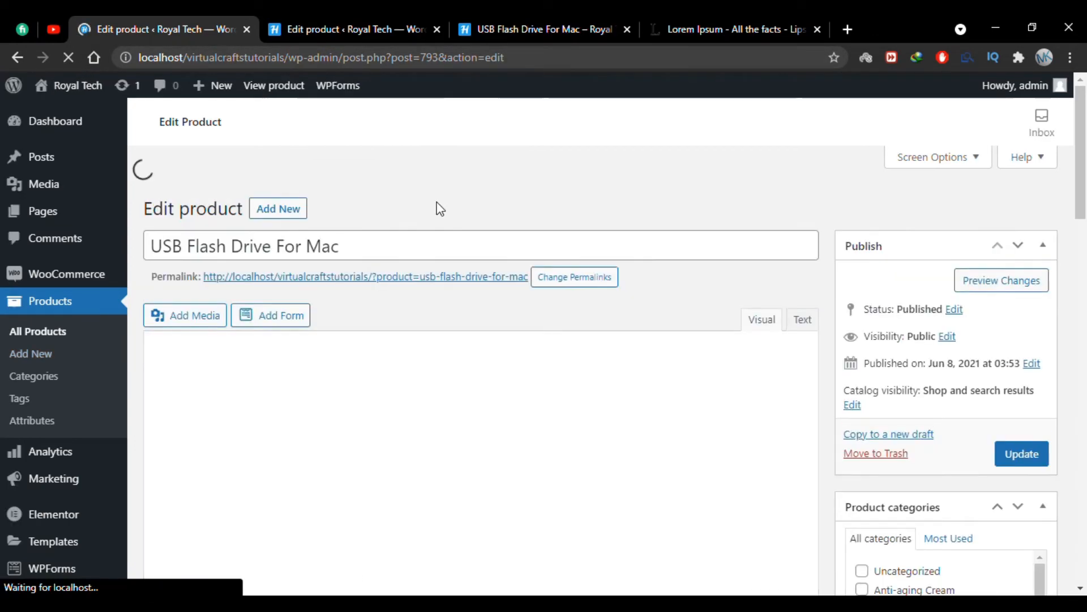
scroll(440, 209, down, 9)
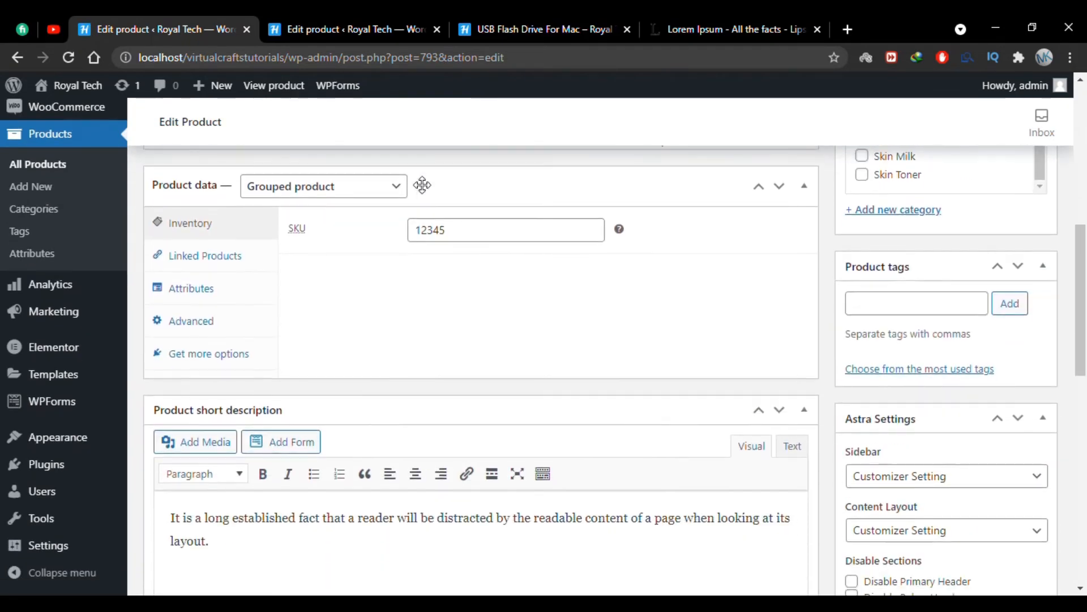
click(229, 235)
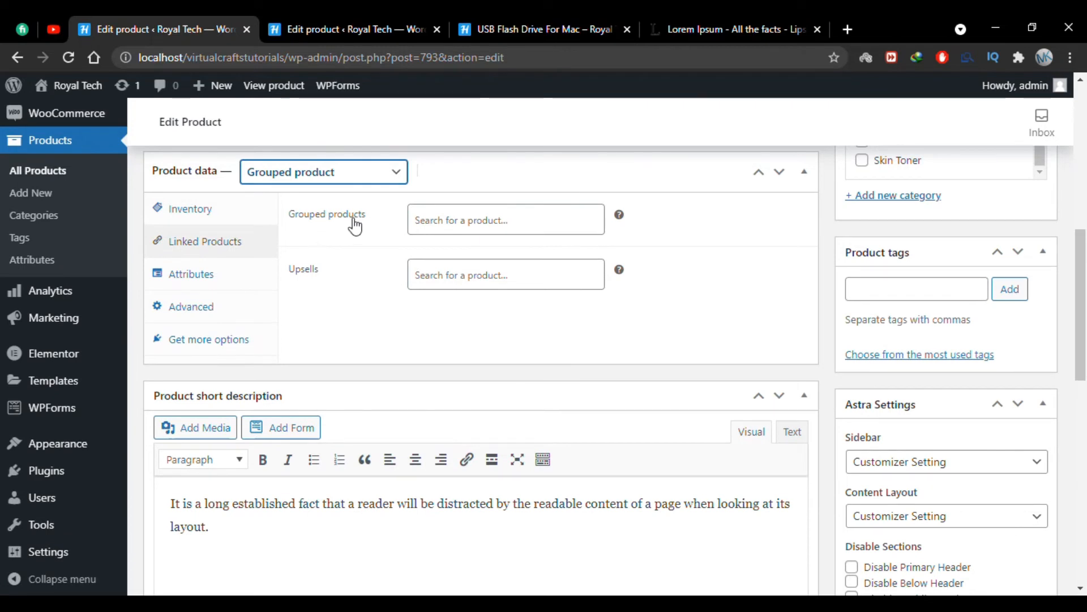
Add USB Flash Drive 32 GB, 64 GB and 128 GB as the grouped products of USB Flash Drive For Mac.
click(448, 215)
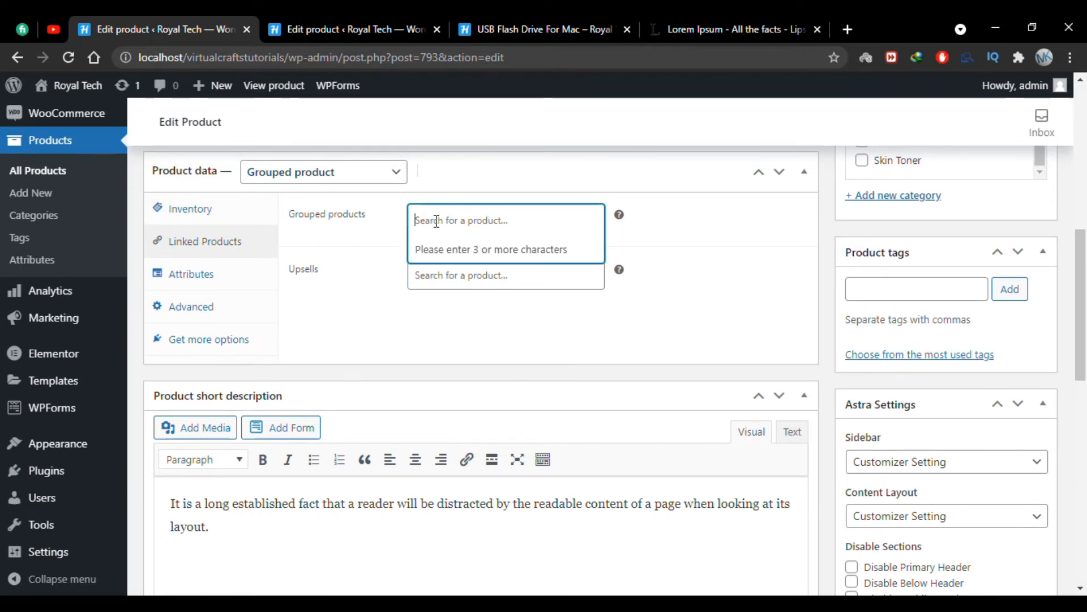
text(usb)
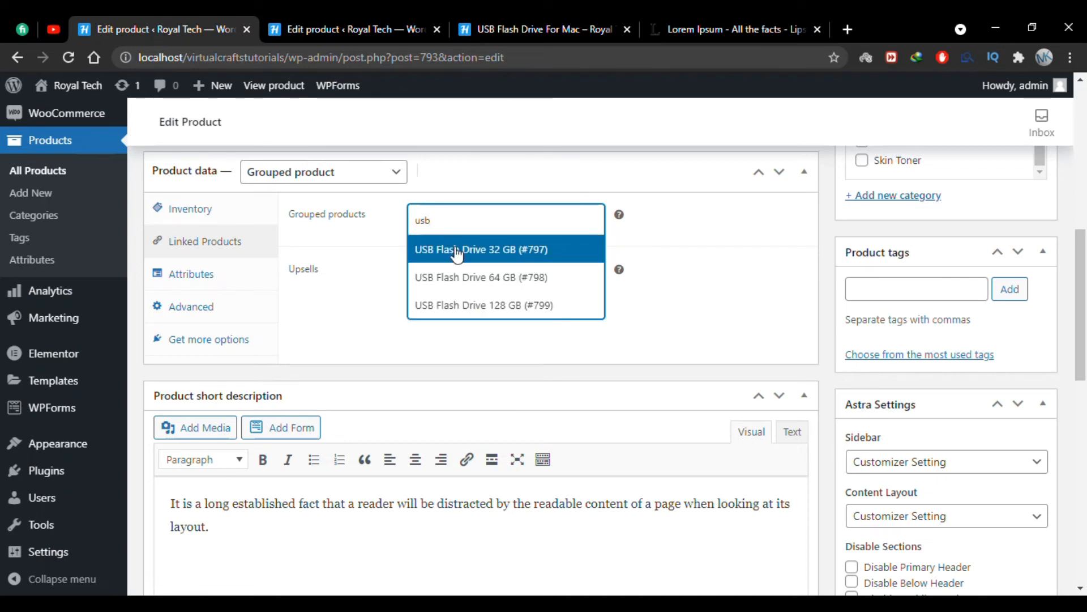
click(459, 250)
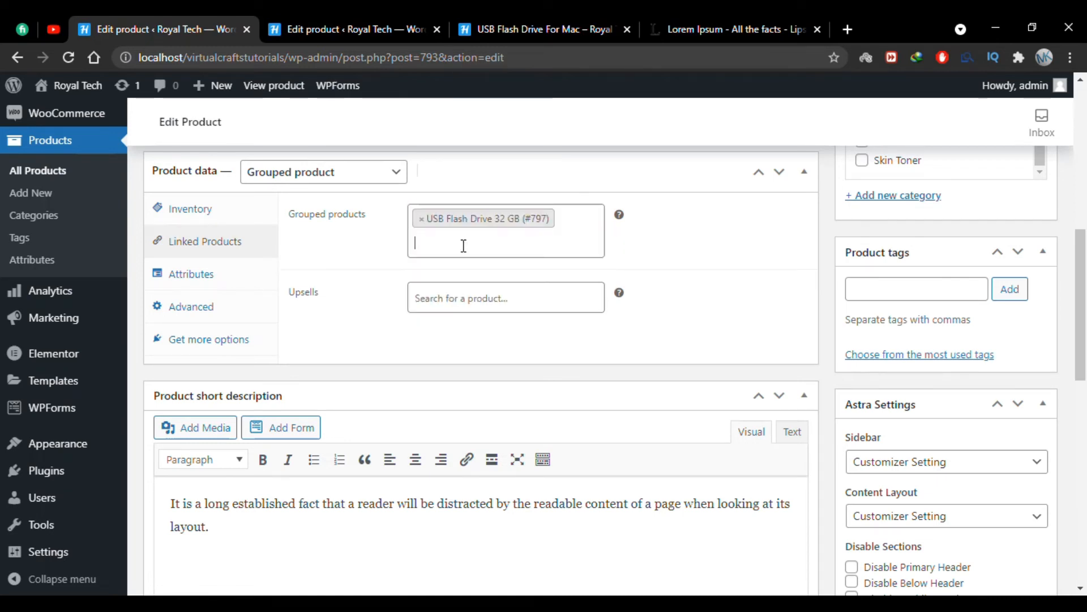
click(470, 245)
text(usb)
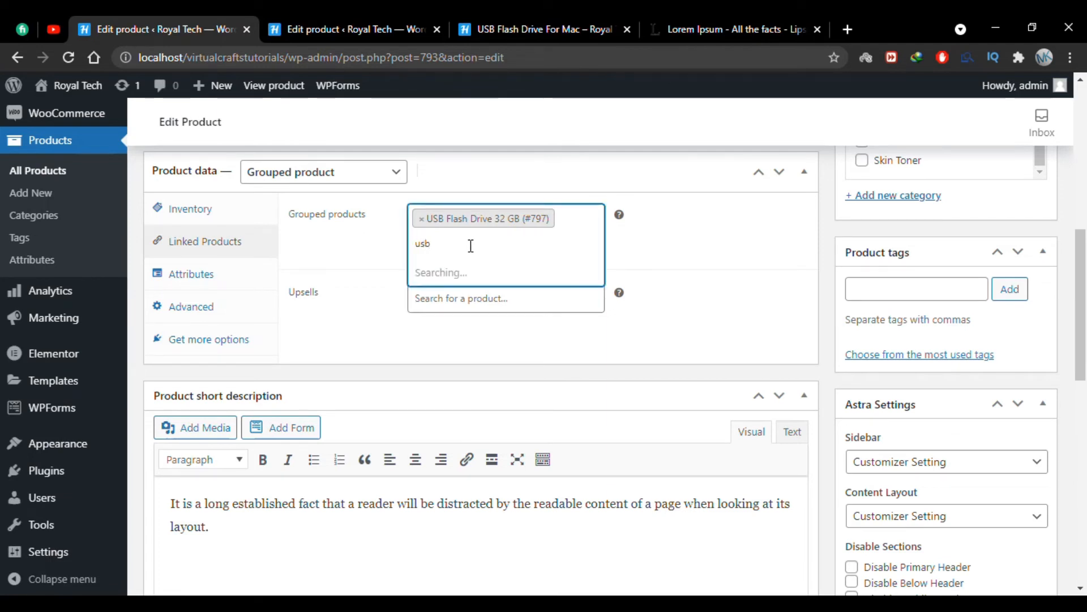
click(472, 298)
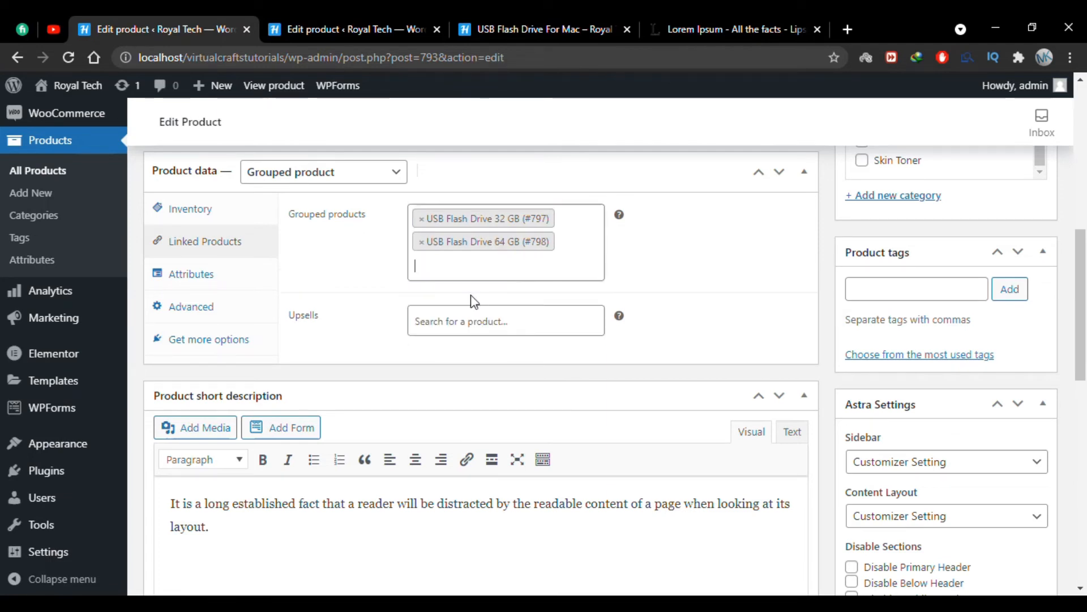
click(466, 275)
text(usb)
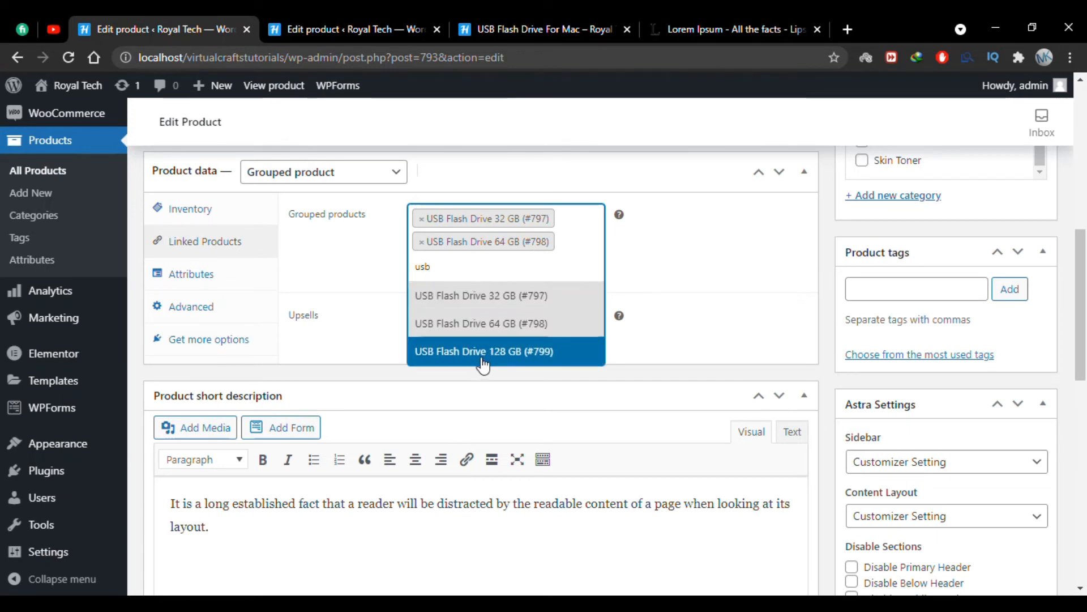
click(483, 356)
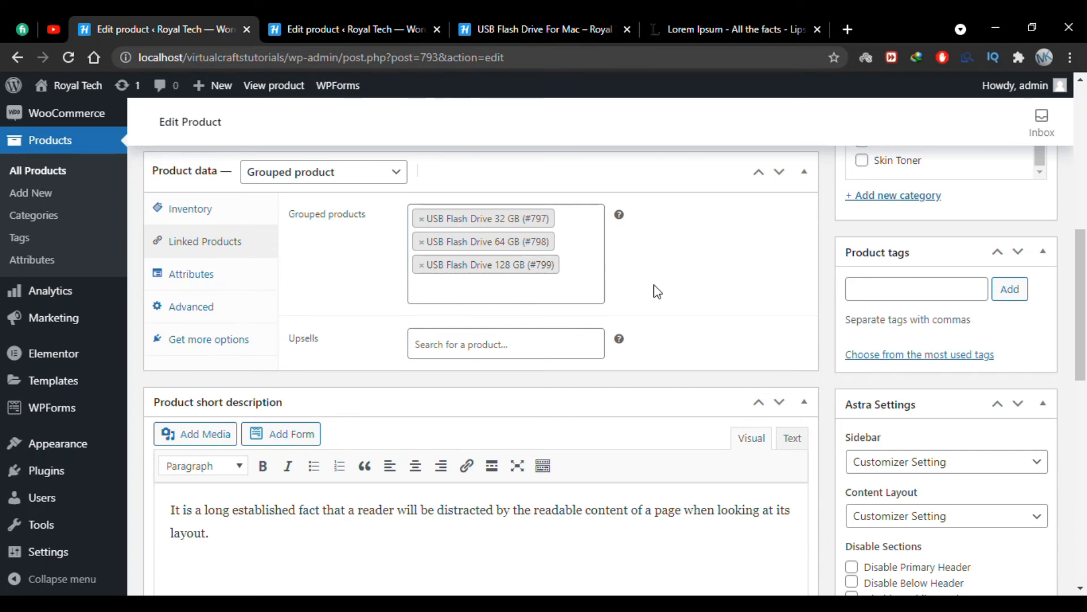
Update the USB Flash Drive For Mac product to save its linked products.
scroll(657, 292, up, 2)
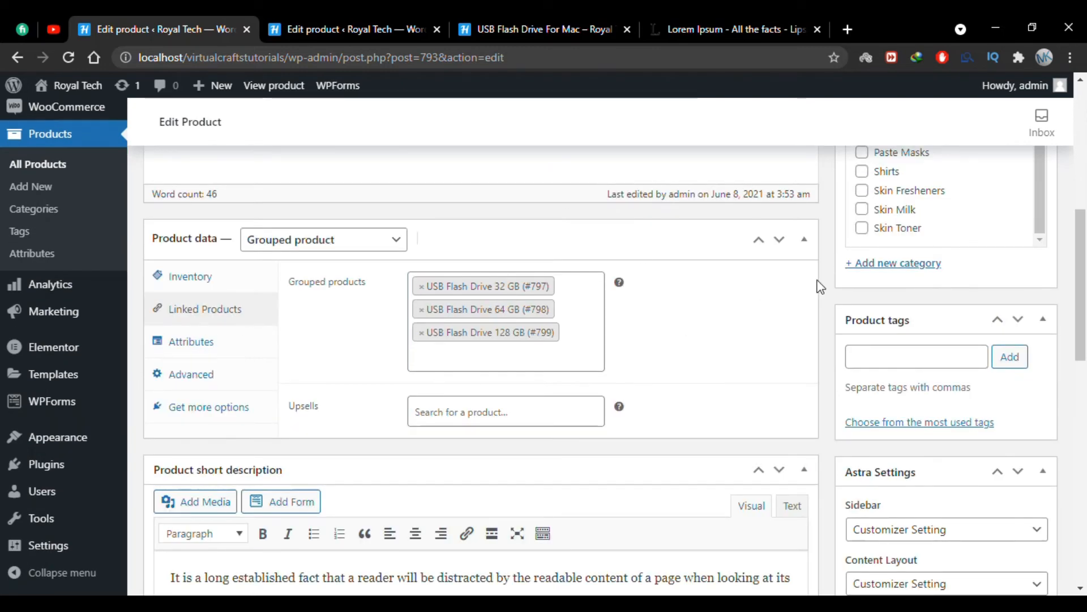
scroll(833, 286, up, 8)
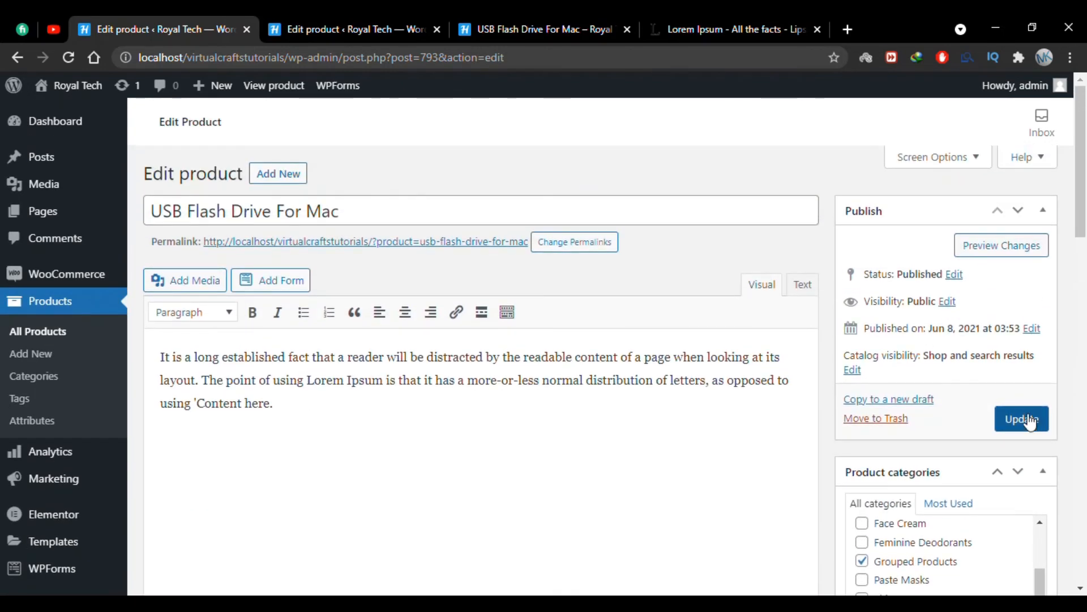
click(1026, 419)
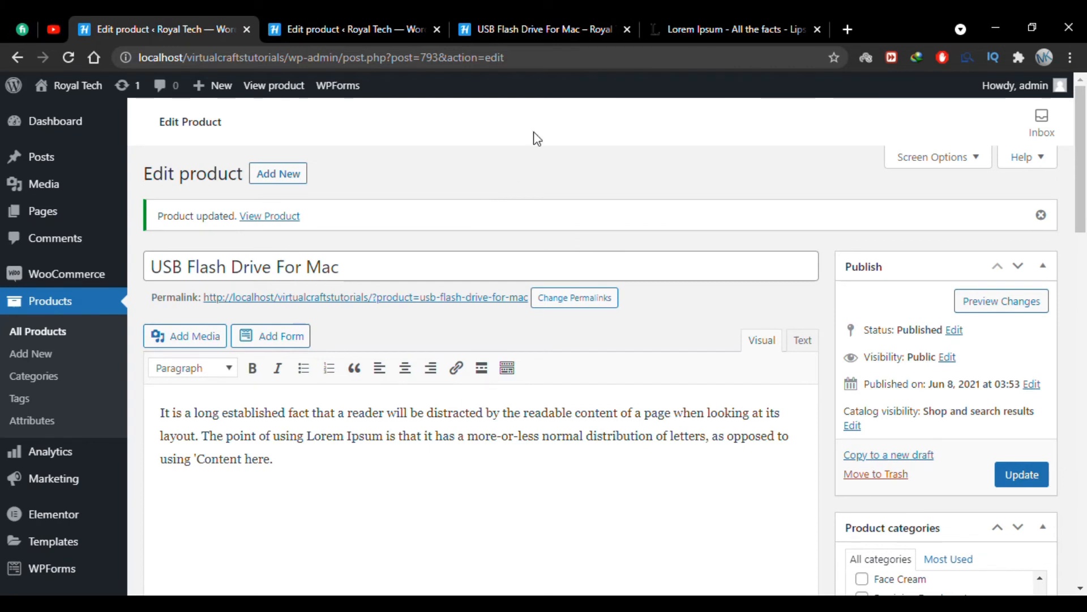
Reload the USB Flash Drive For Mac store page and examine its list of grouped products.
click(553, 29)
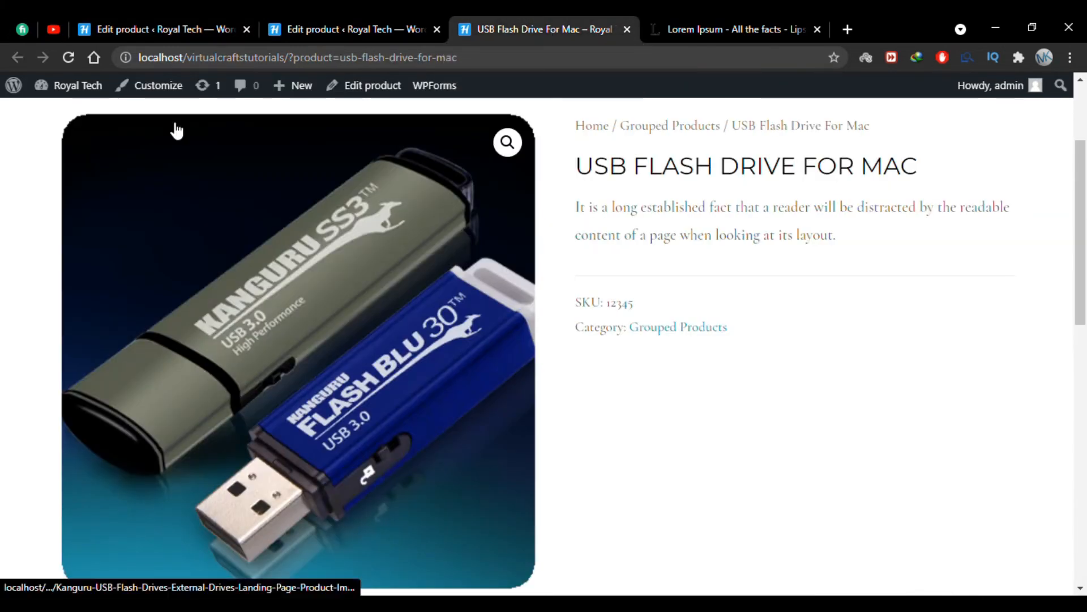
click(66, 57)
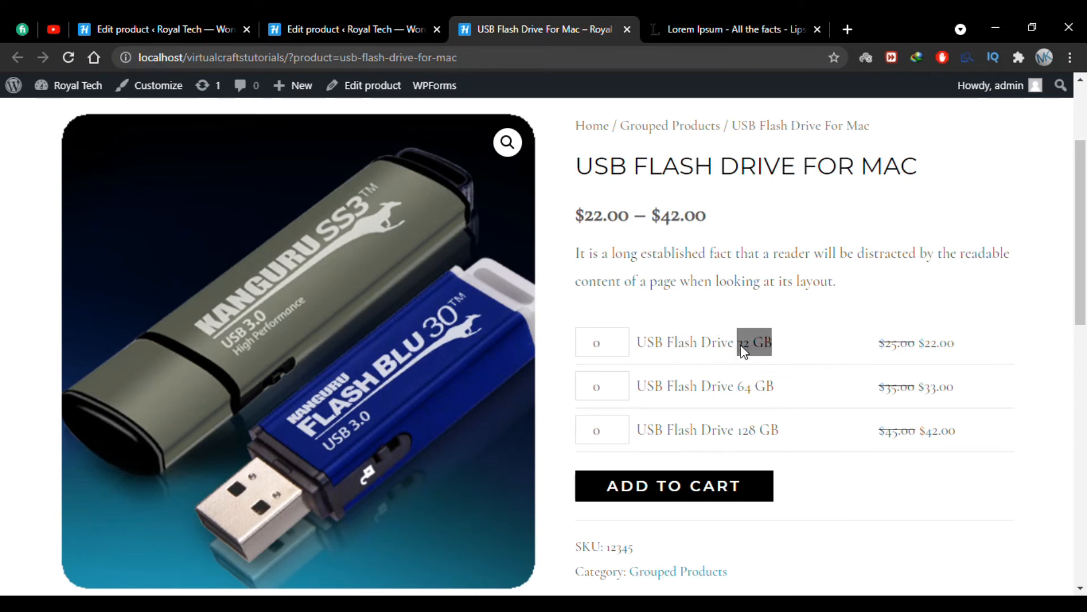
click(748, 390)
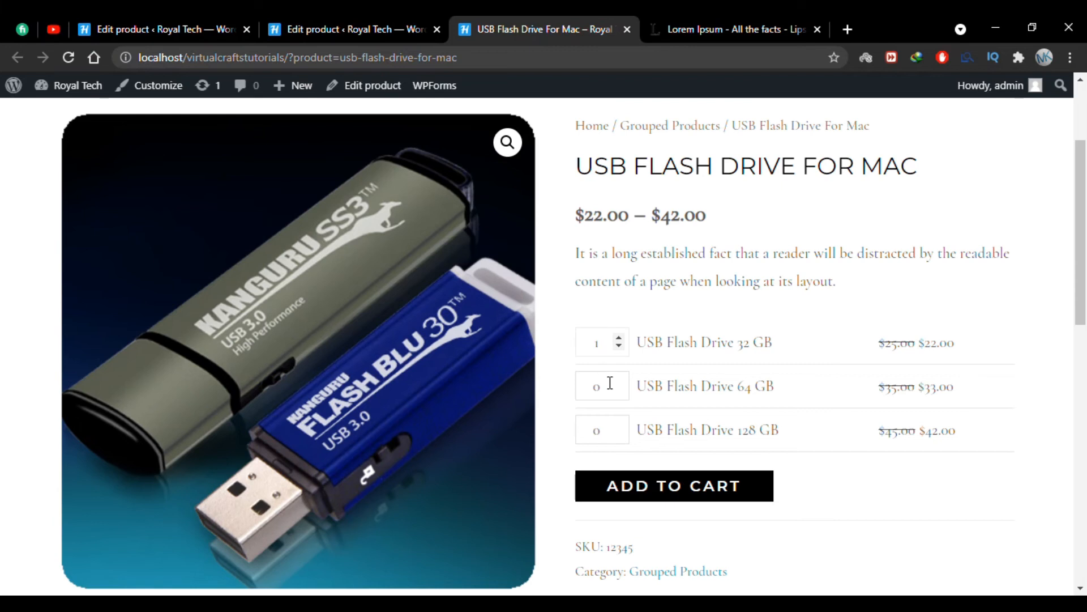
Set the quantities to 1 for the 32 GB drive and 2 for the 128 GB drive, and add them to the cart.
click(601, 431)
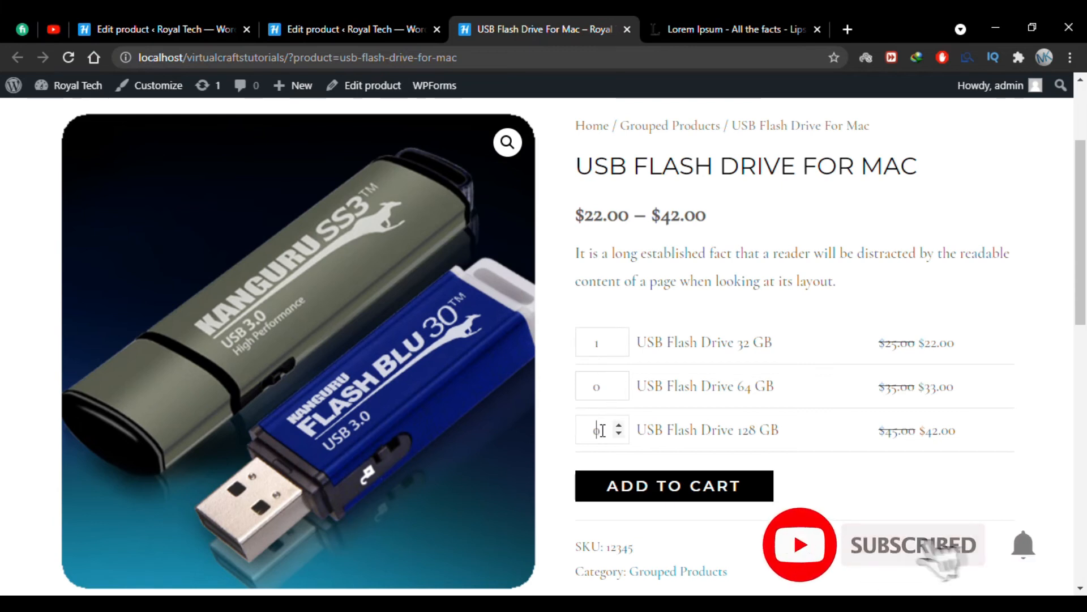
key(BackSpace)
text(2)
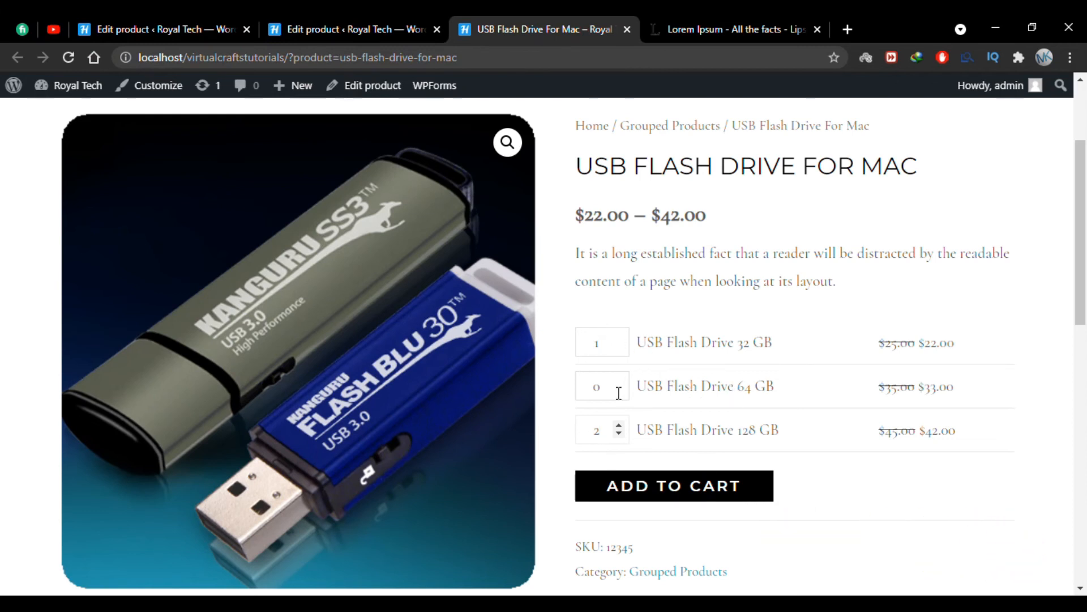
scroll(660, 506, down, 1)
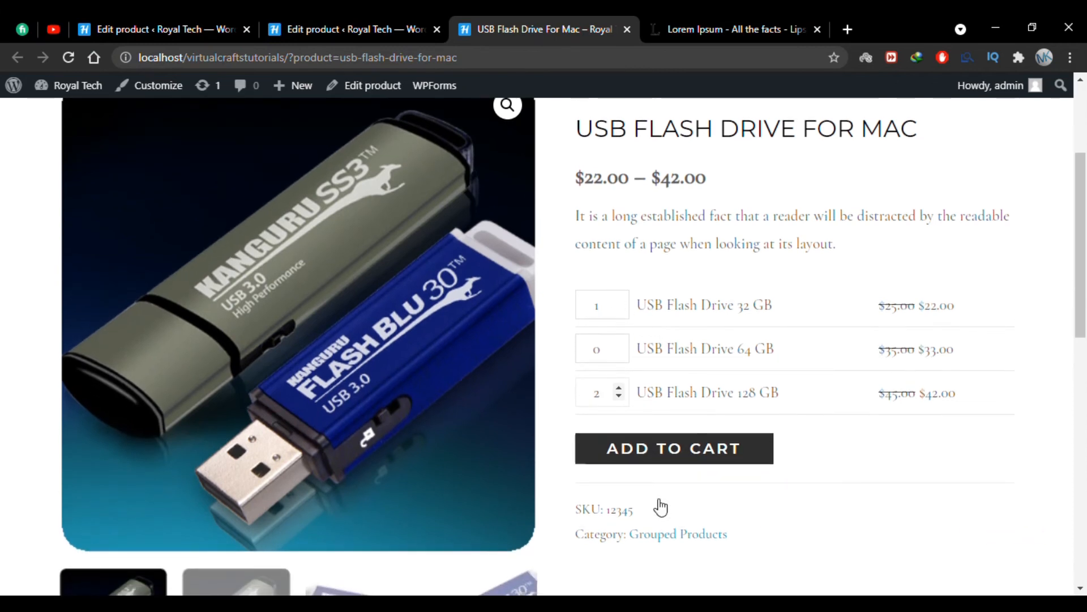
click(688, 461)
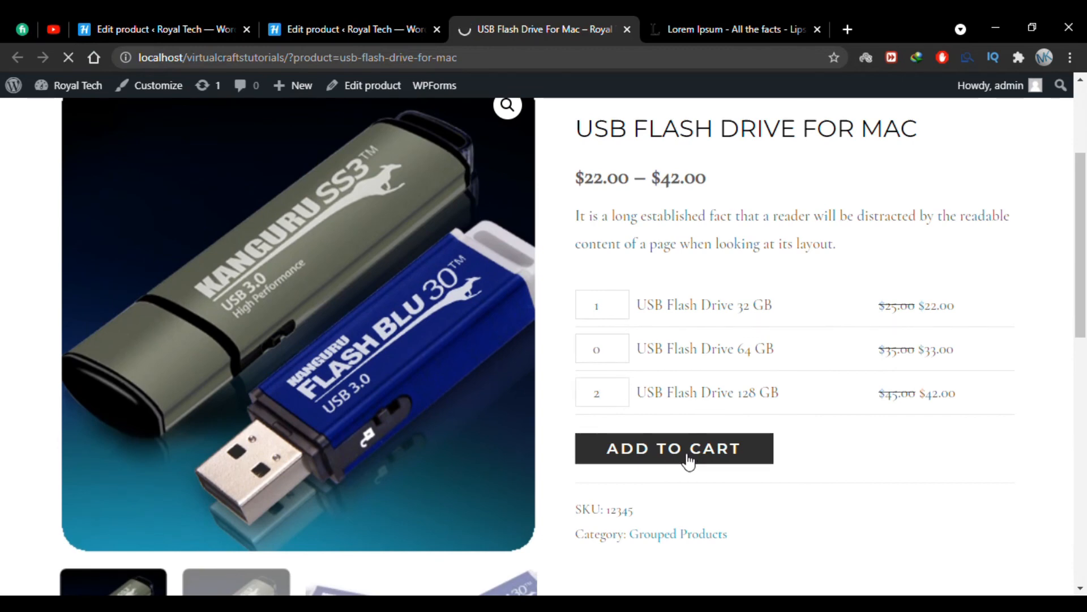
scroll(554, 312, down, 1)
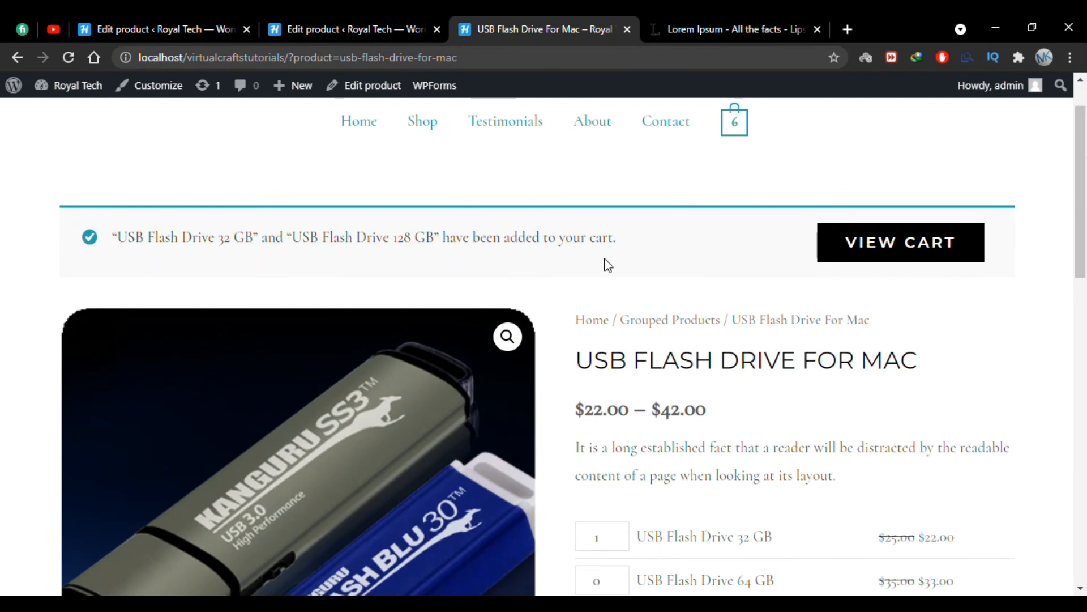
scroll(577, 315, down, 3)
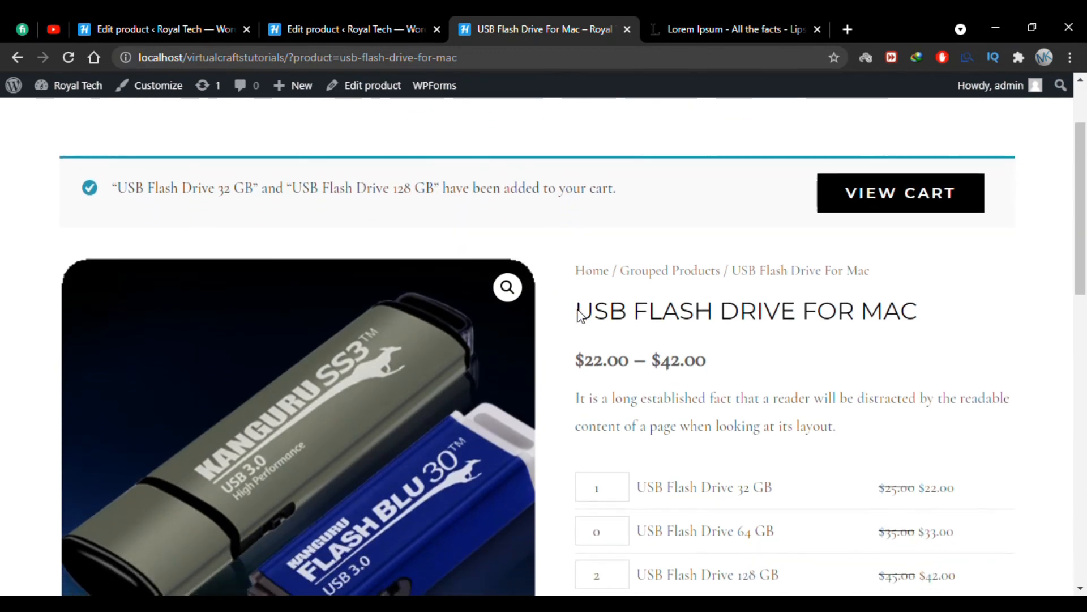